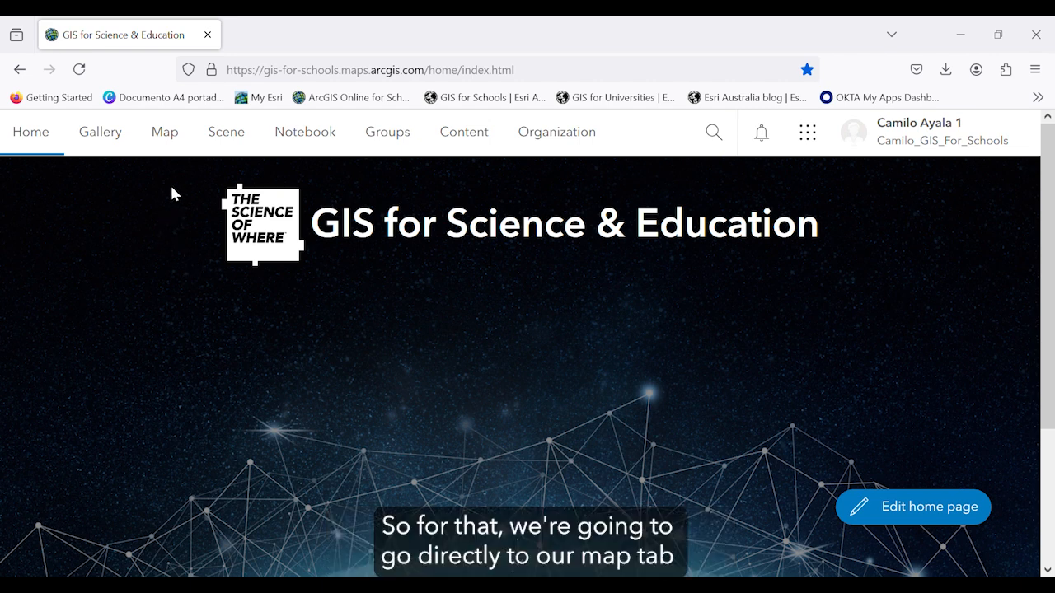
- Open a new map in Map Viewer instead of Map Viewer Classic and dismiss the analysis notice
click(166, 133)
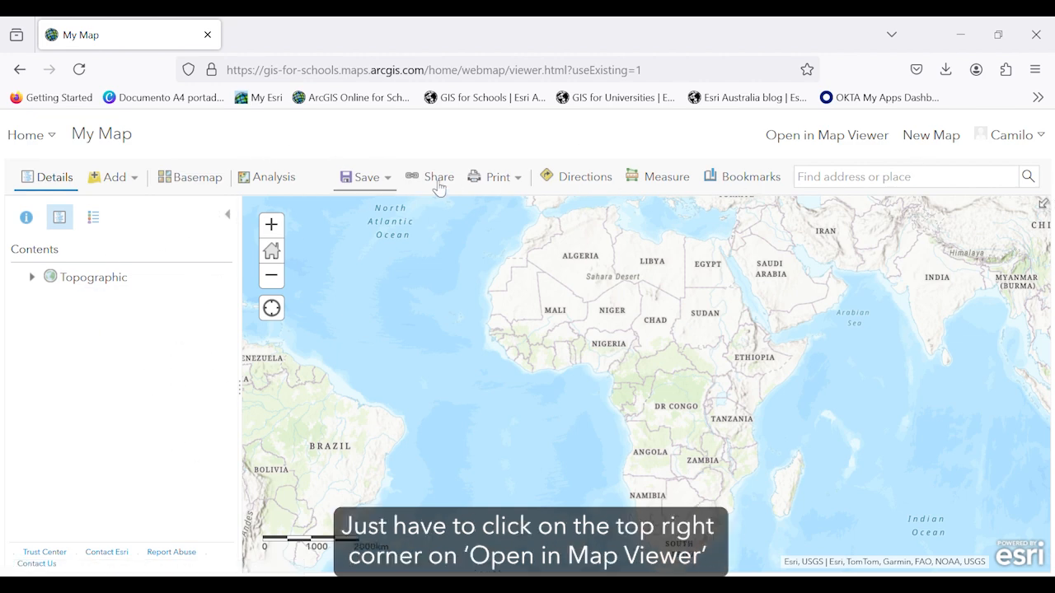
click(804, 145)
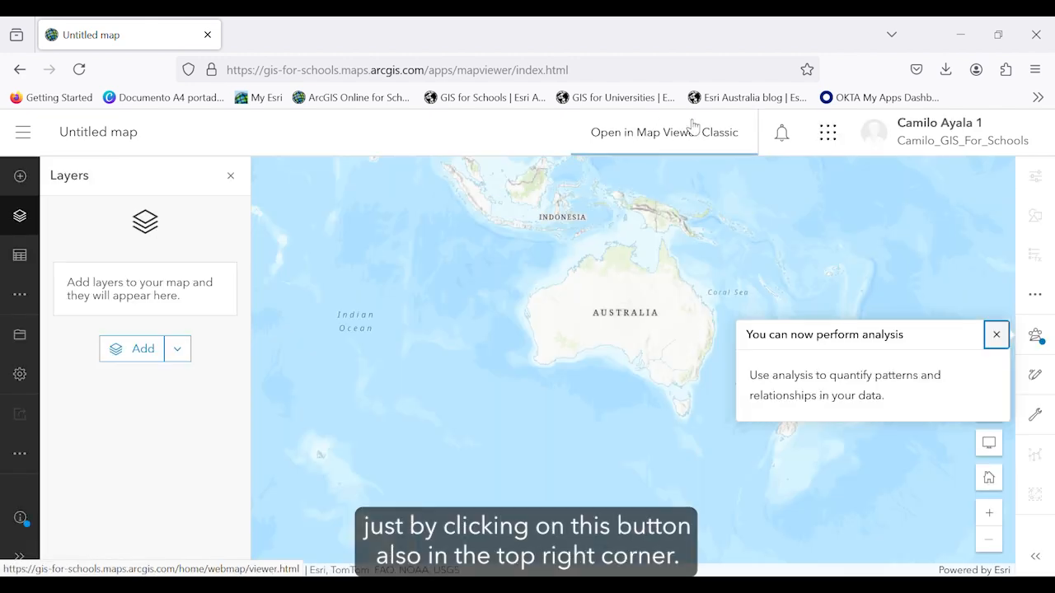
click(997, 334)
drag(785, 314, 779, 338)
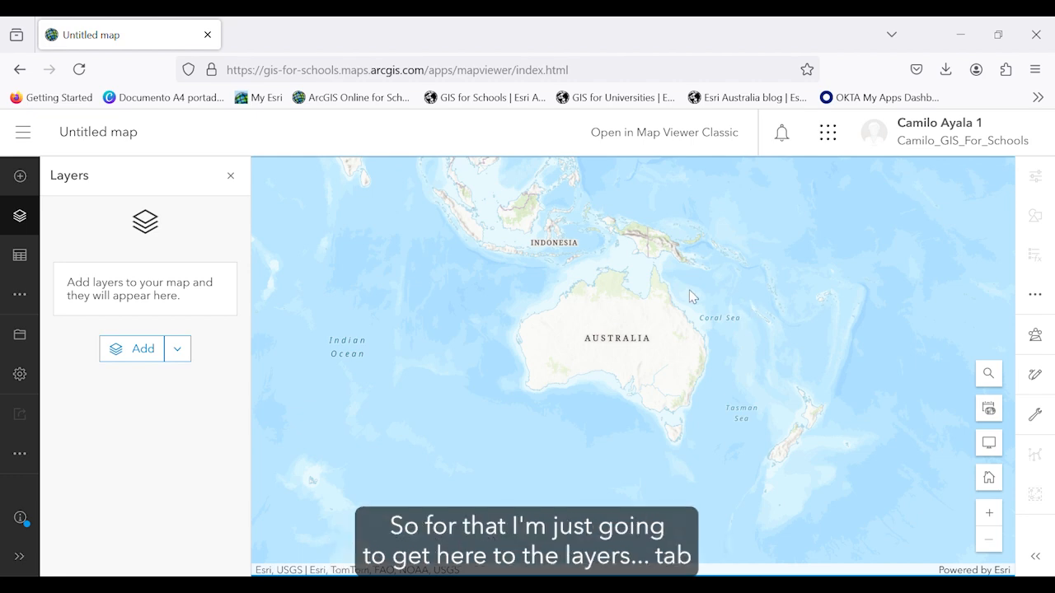
- Start adding a layer to the map from a file stored on the device
click(33, 221)
click(33, 221)
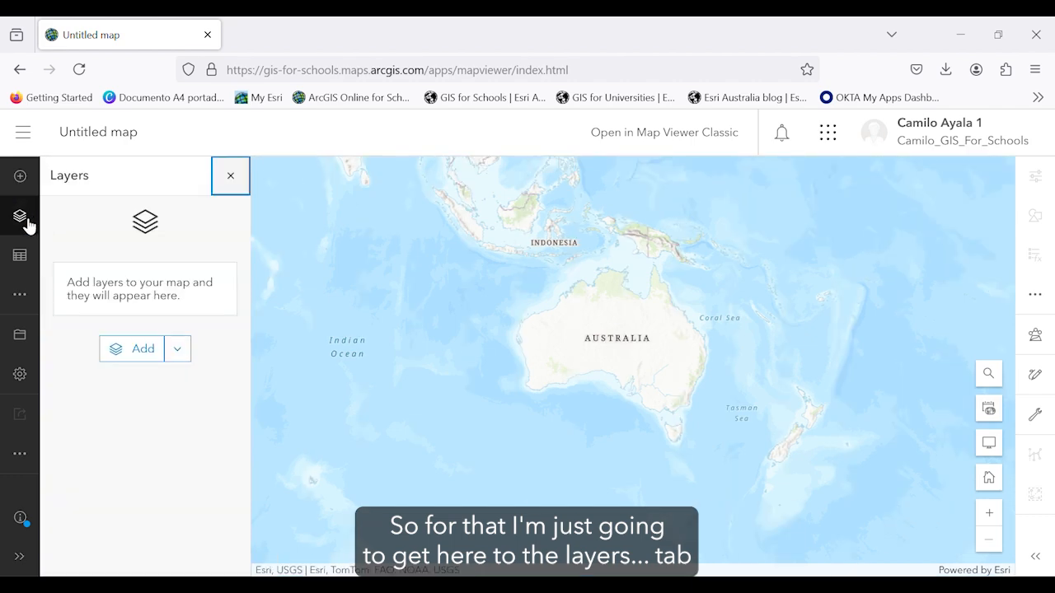
click(180, 349)
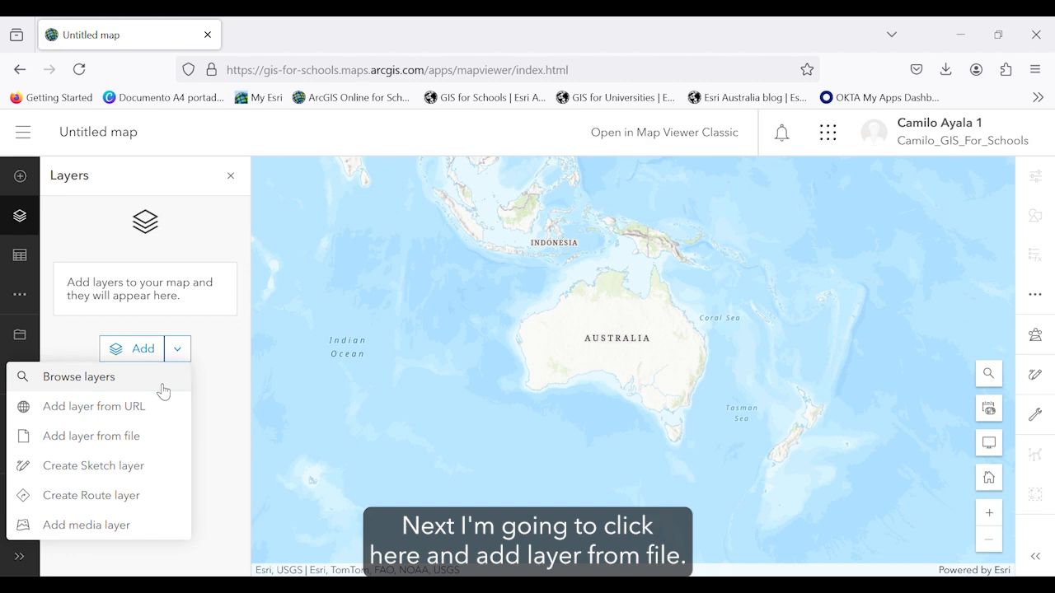
click(155, 446)
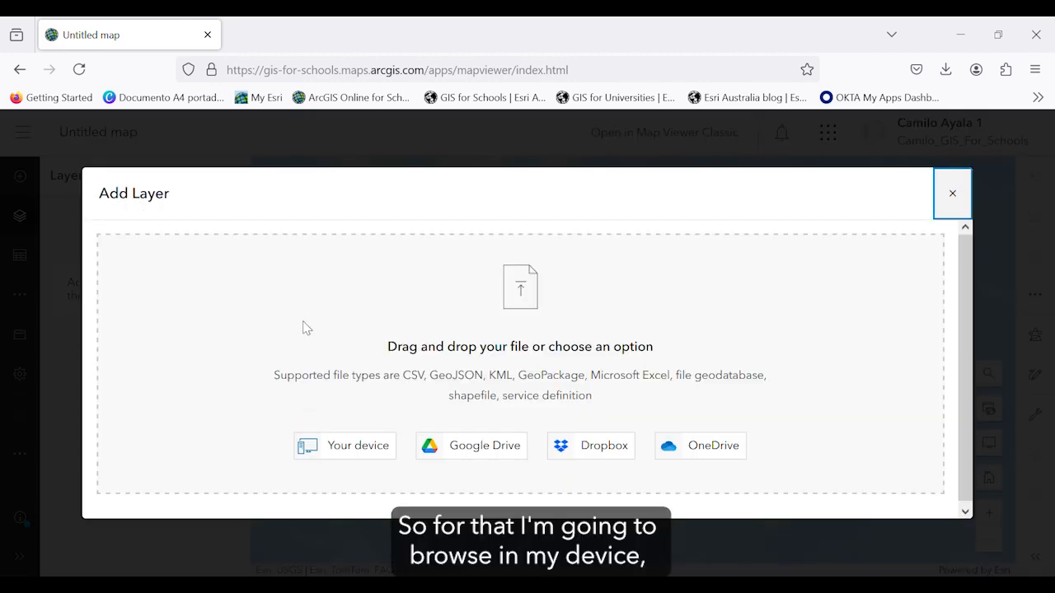
click(334, 452)
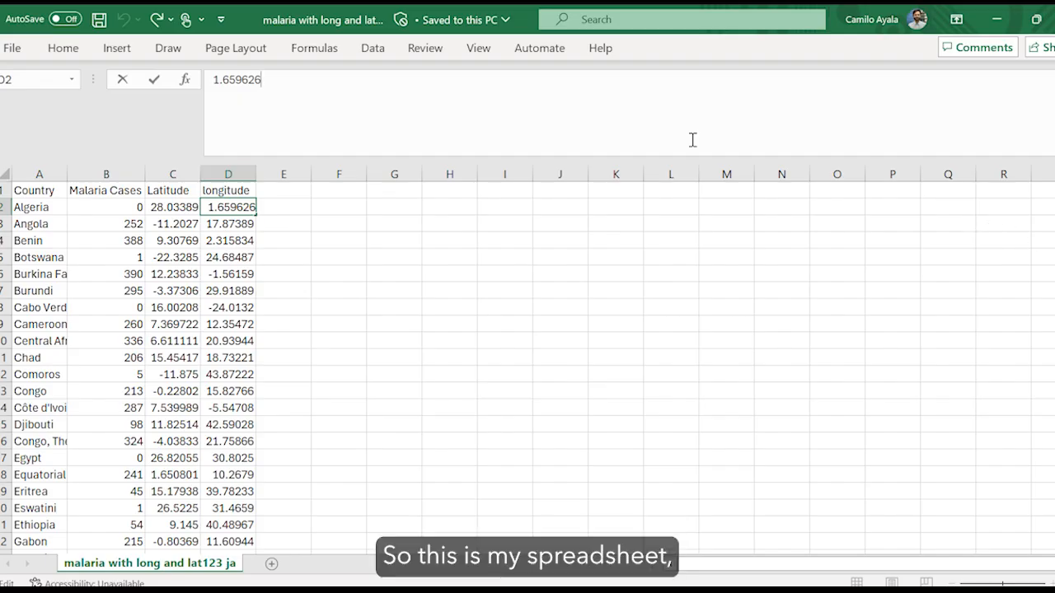
- In Excel, examine the Country, Malaria Cases, Latitude and longitude columns of the malaria spreadsheet
click(38, 189)
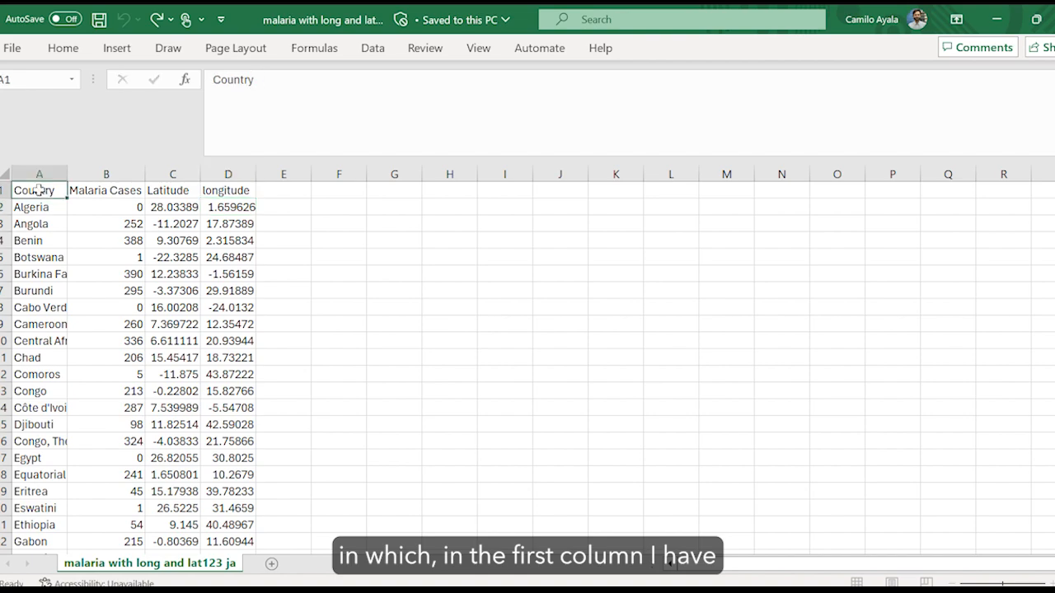
scroll(42, 209, down, 4)
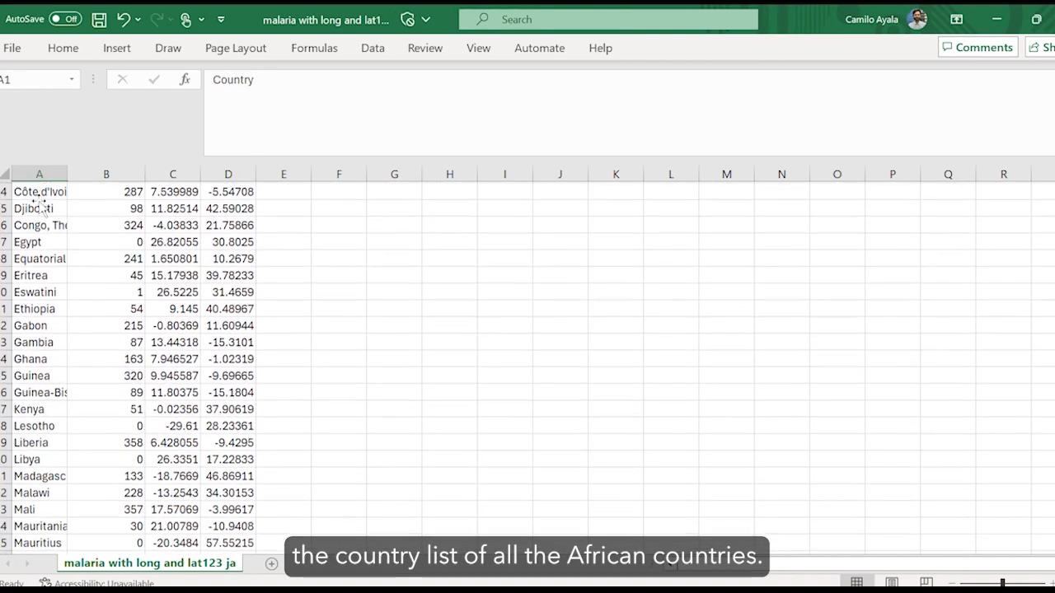
scroll(39, 202, down, 4)
scroll(42, 271, up, 9)
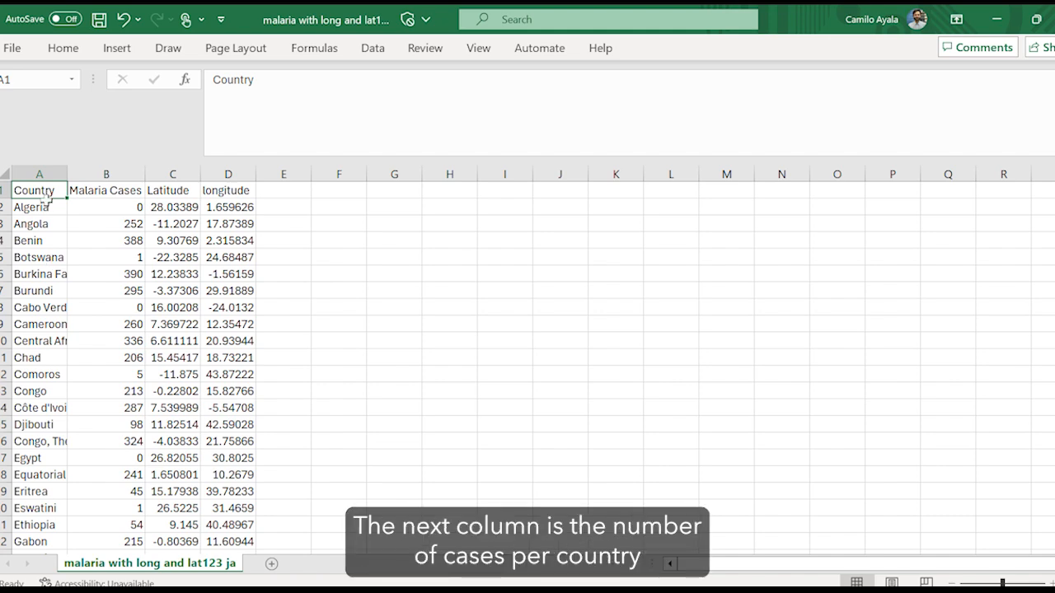
click(86, 187)
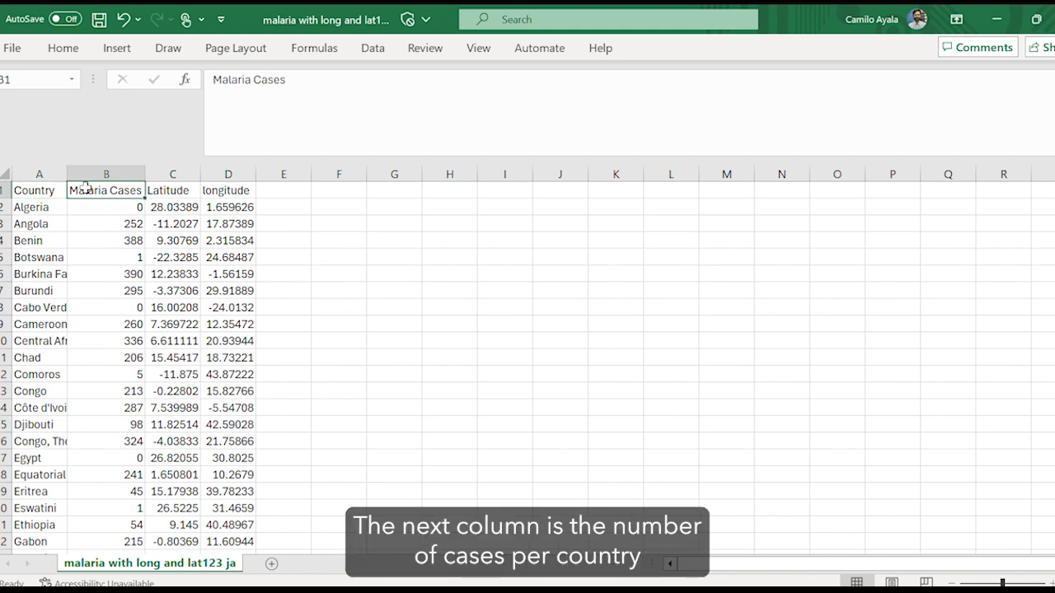
scroll(101, 299, down, 6)
scroll(102, 301, up, 7)
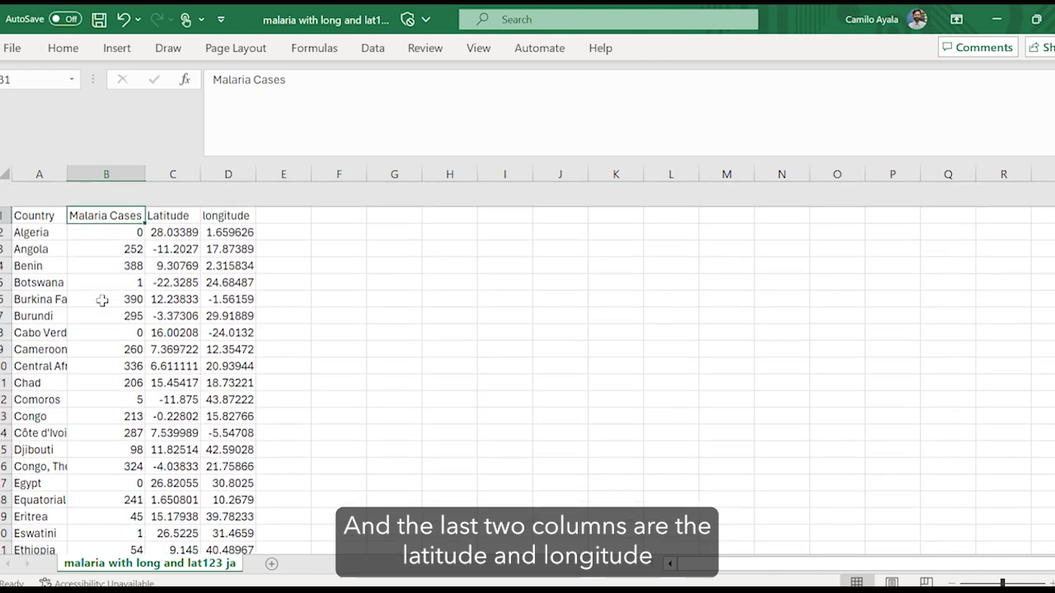
drag(176, 190, 229, 191)
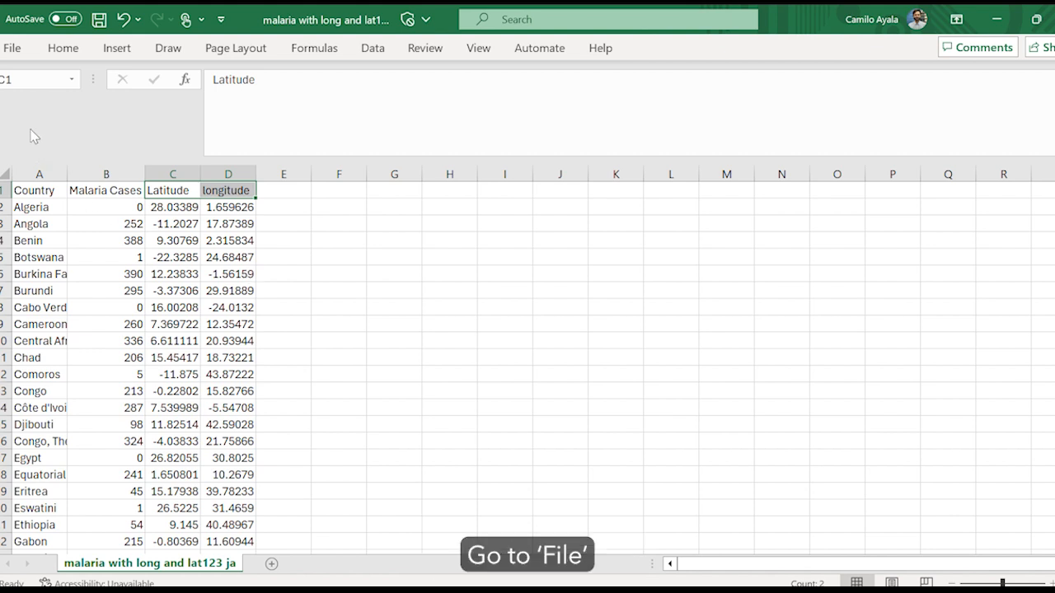
- Prepare to save a copy of the spreadsheet in Documents > Workshops, named malaria with long and lat123 jajaja
click(11, 49)
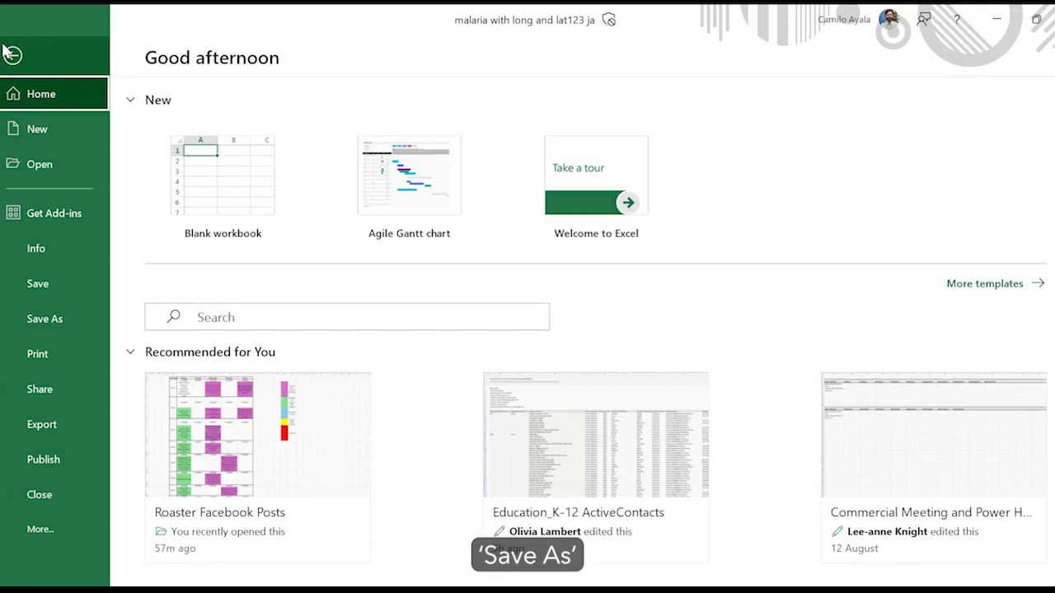
click(74, 302)
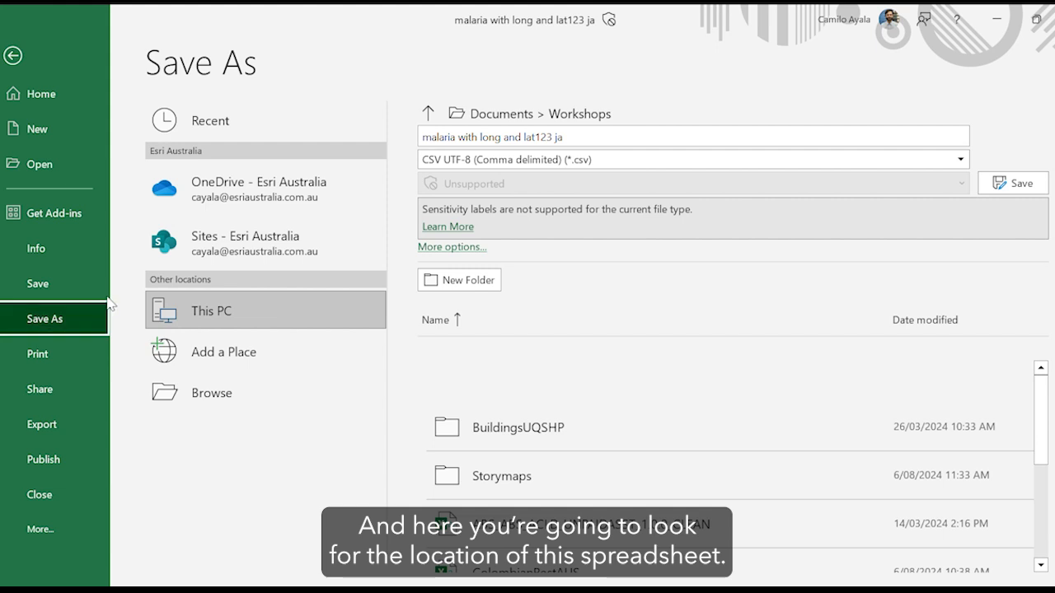
scroll(572, 384, down, 1)
scroll(576, 392, down, 3)
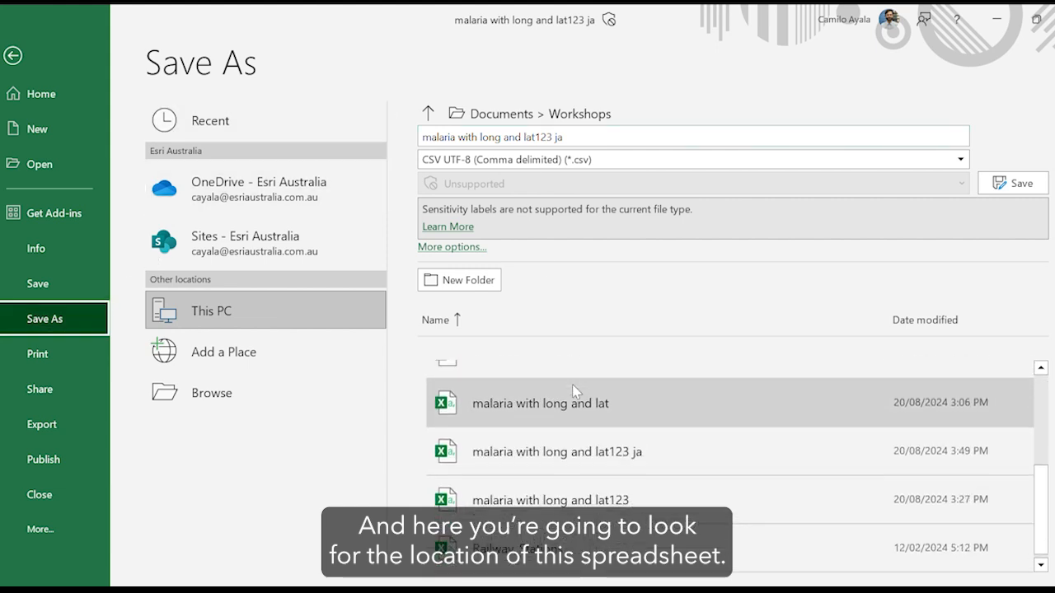
scroll(576, 392, up, 5)
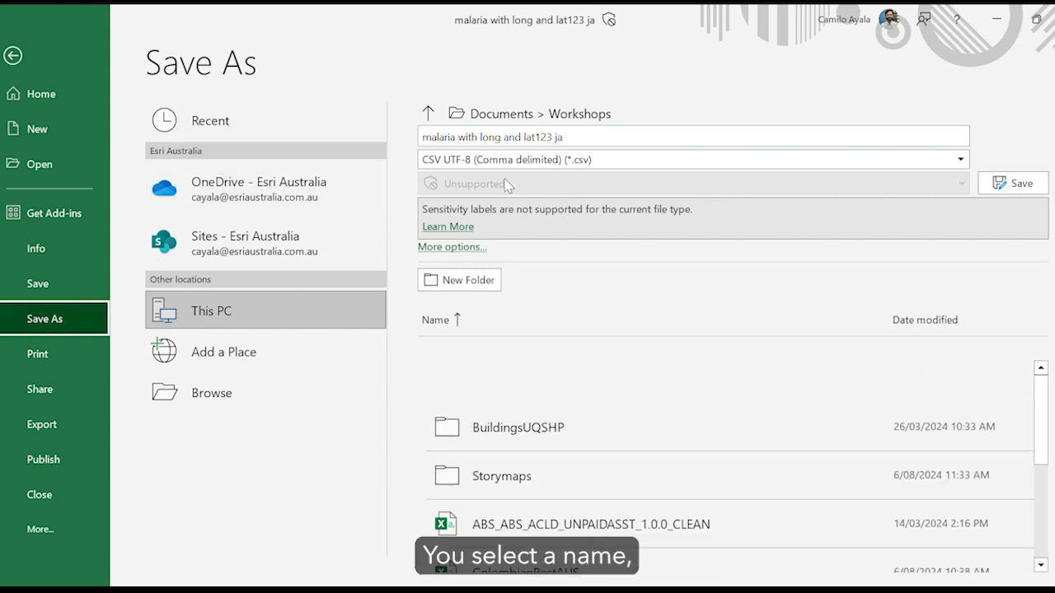
click(595, 140)
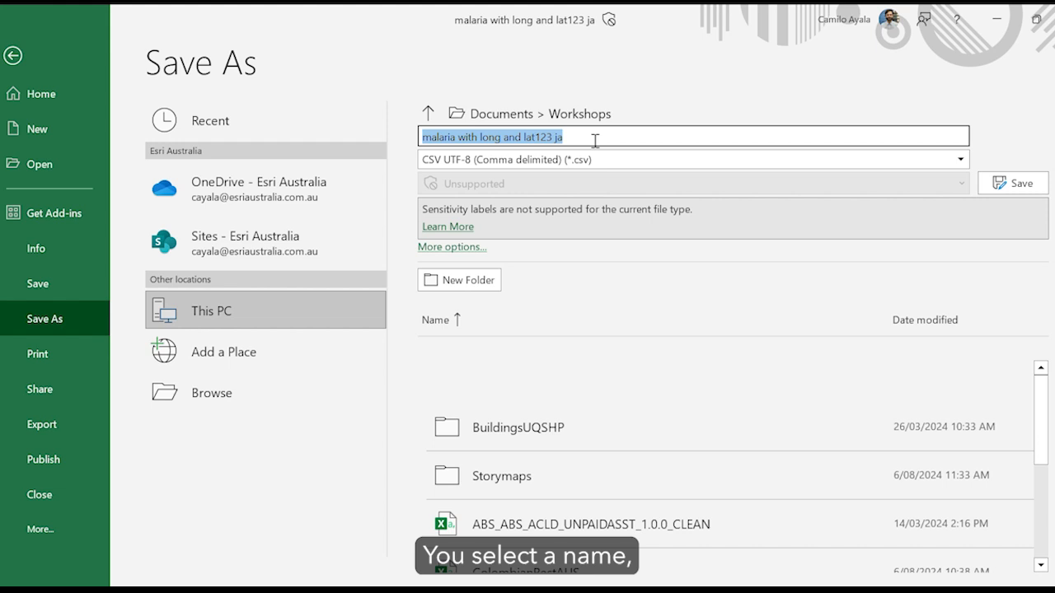
click(595, 140)
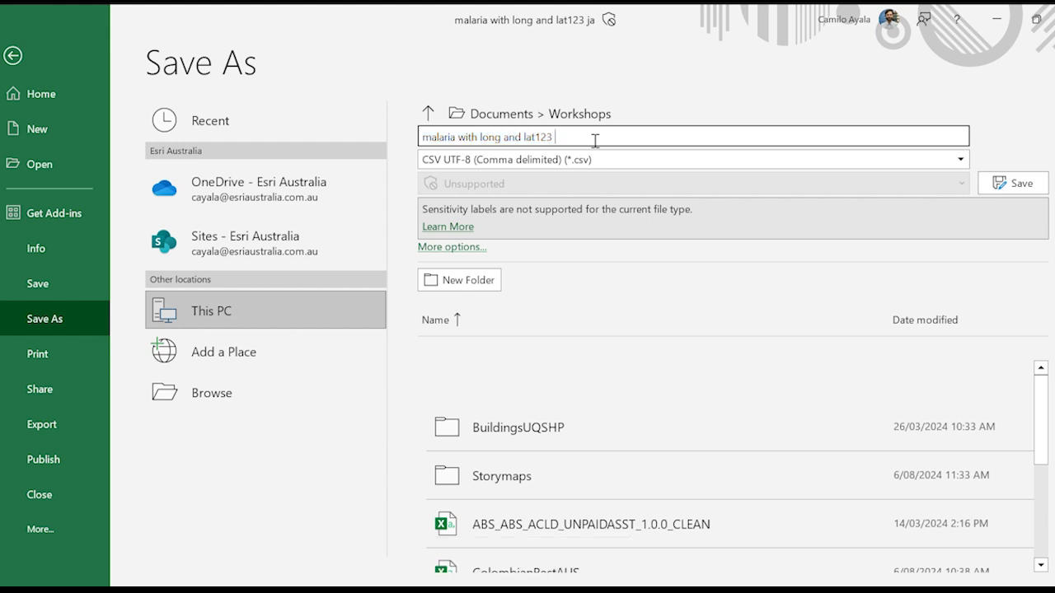
text(jajaja)
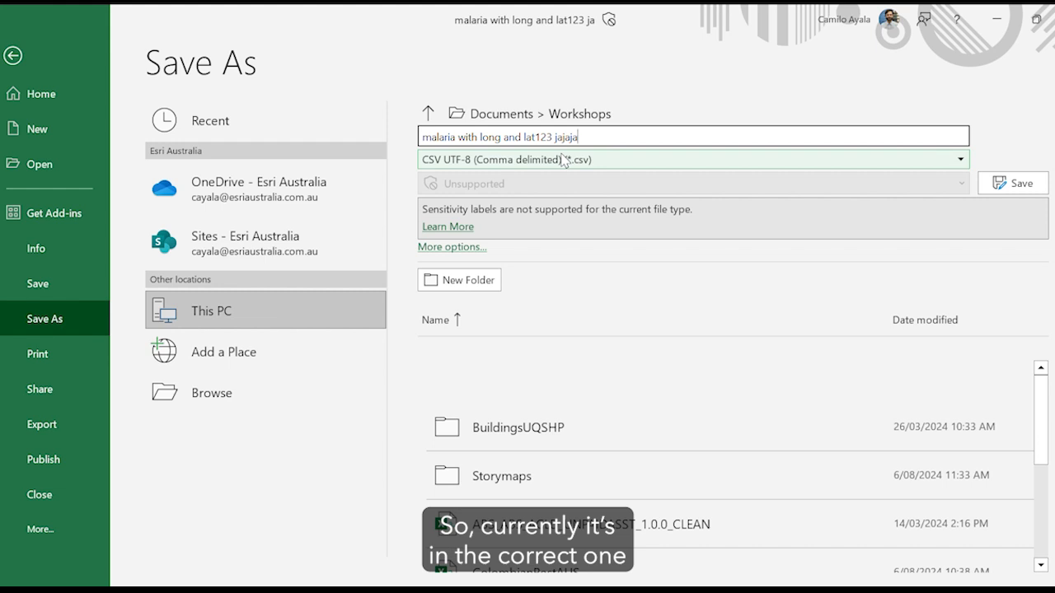
- Try the CSV (Comma delimited) and CSV (Macintosh) file formats for the spreadsheet copy
click(475, 158)
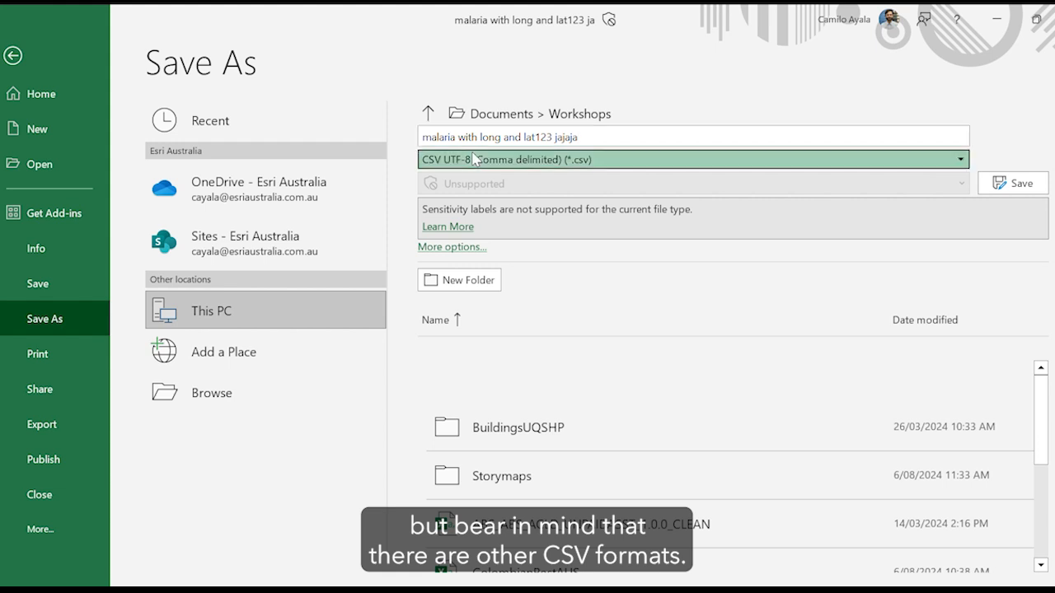
click(464, 388)
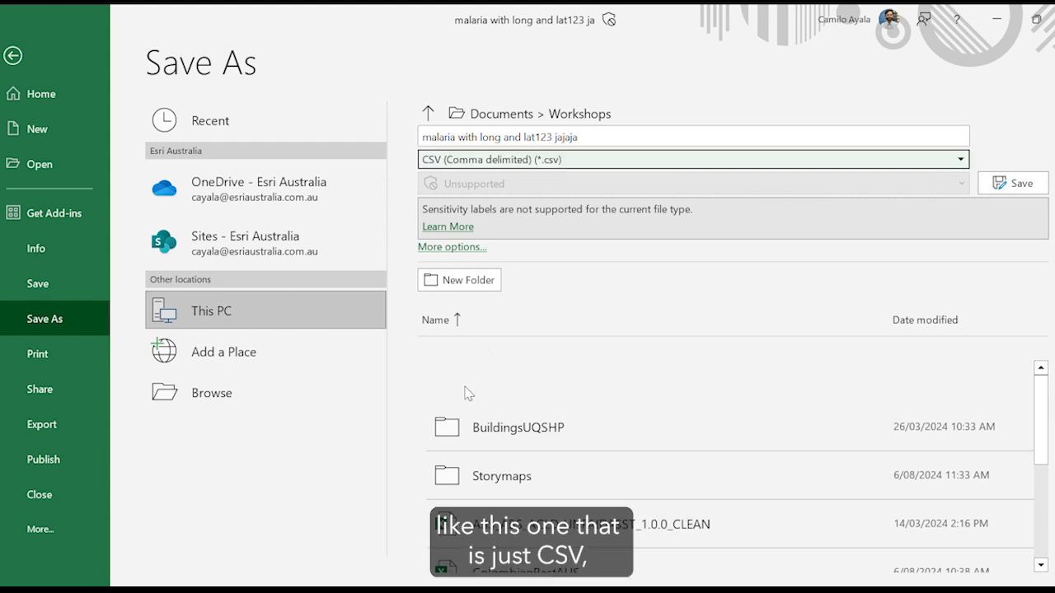
click(455, 162)
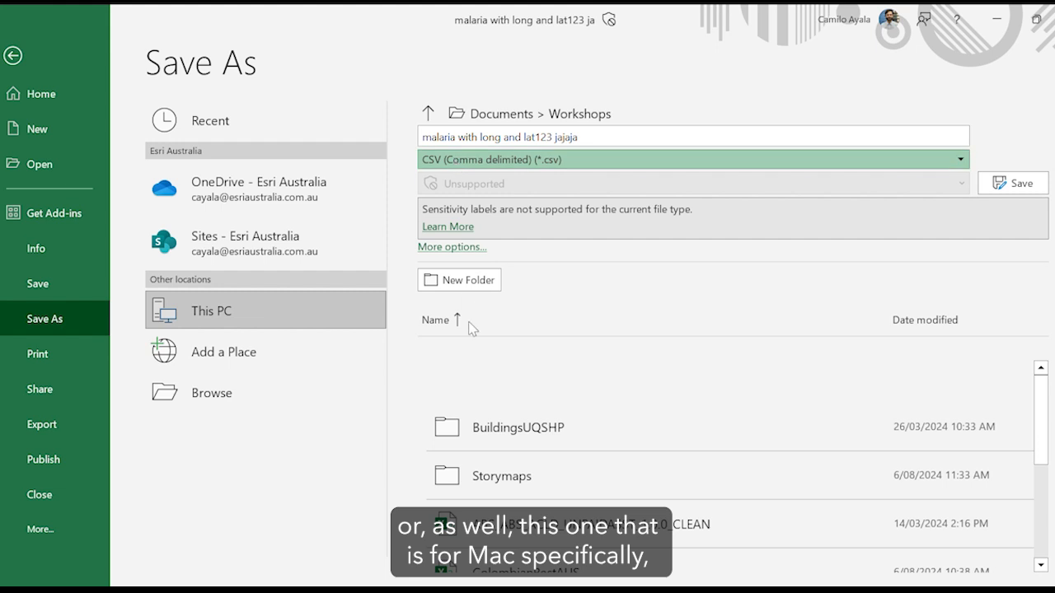
click(464, 471)
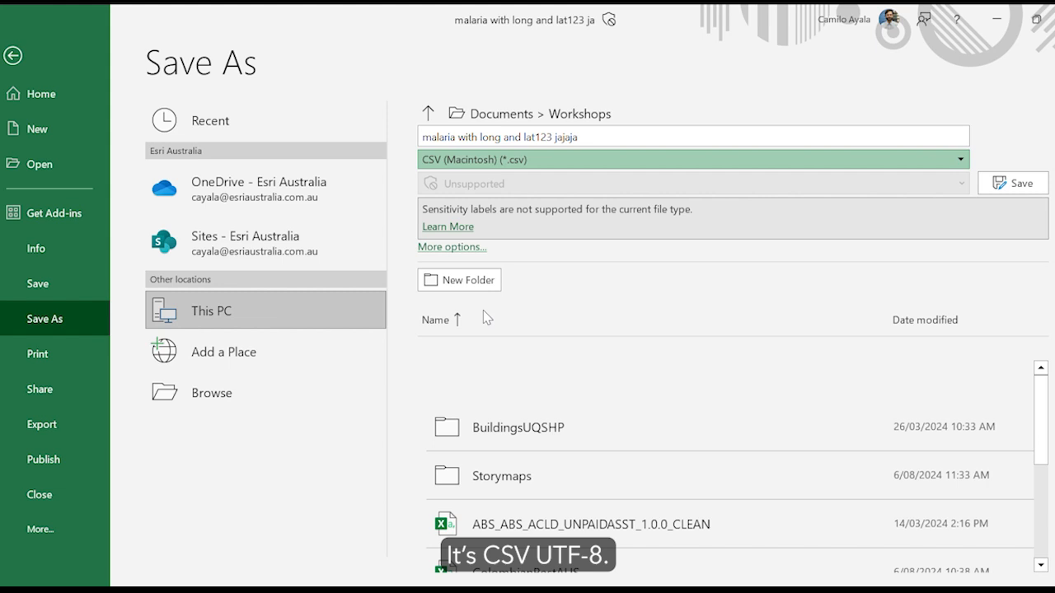
- Set the file format to CSV UTF-8 (Comma delimited) and save the spreadsheet copy
click(456, 248)
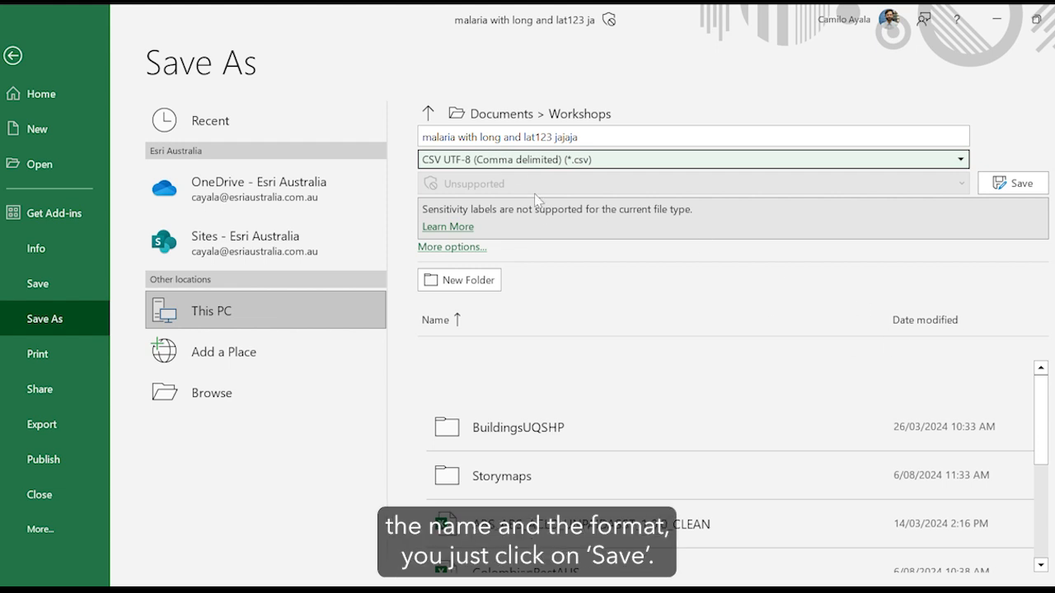
click(1022, 183)
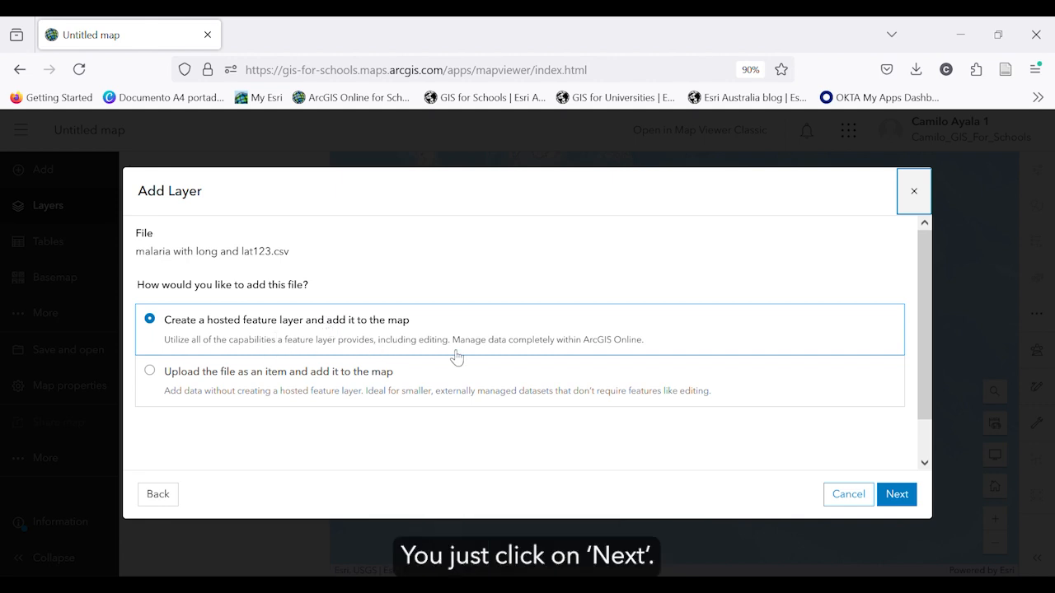
- In Map Viewer, create a hosted feature layer from malaria with long and lat123.csv, accepting the Country, Malaria Cases, Latitude and longitude fields with their types
click(900, 497)
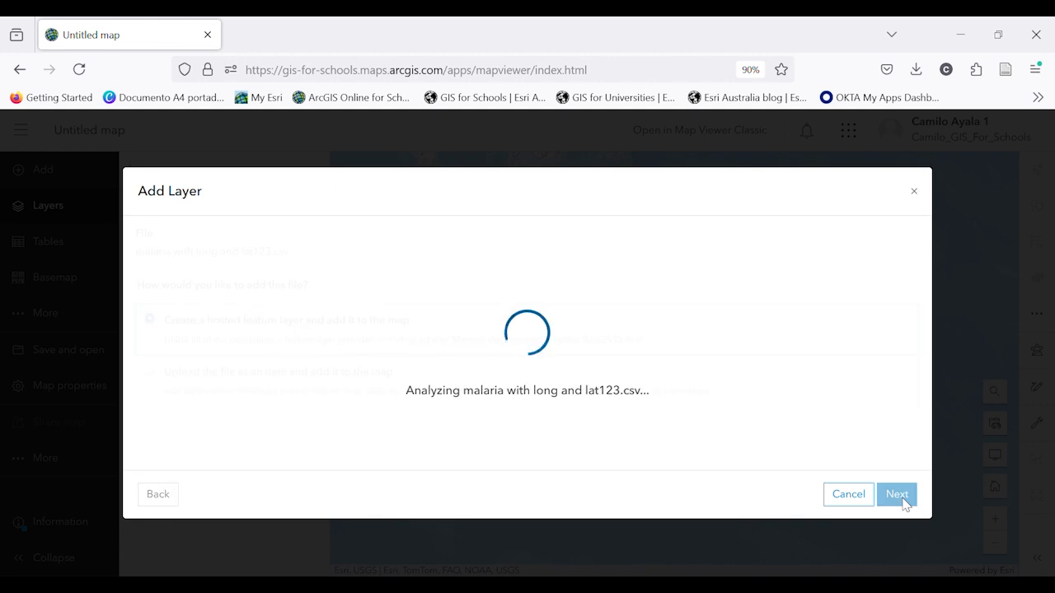
key(ctrl+0)
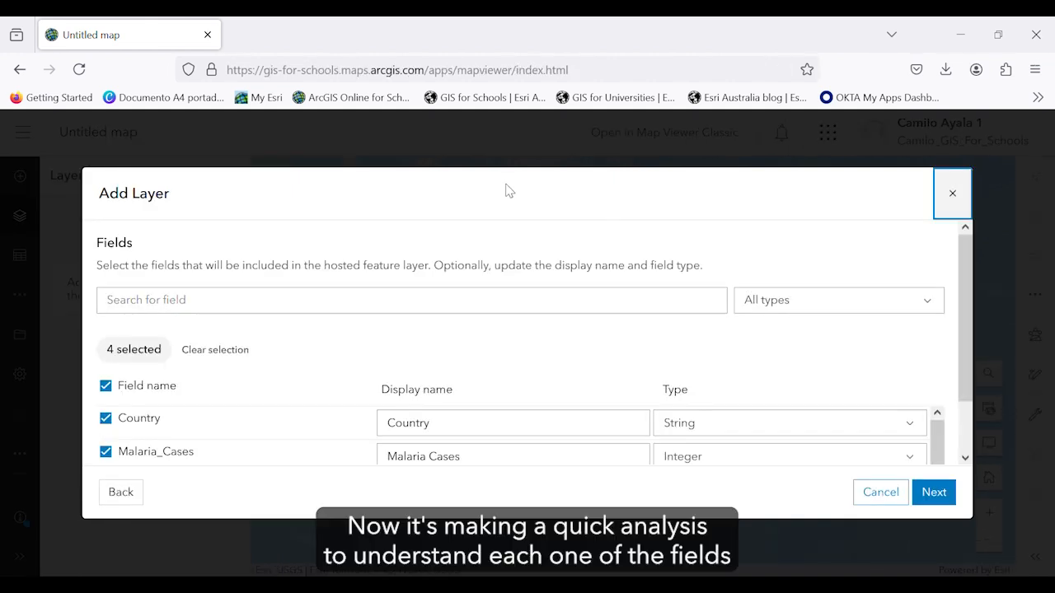
scroll(556, 315, down, 1)
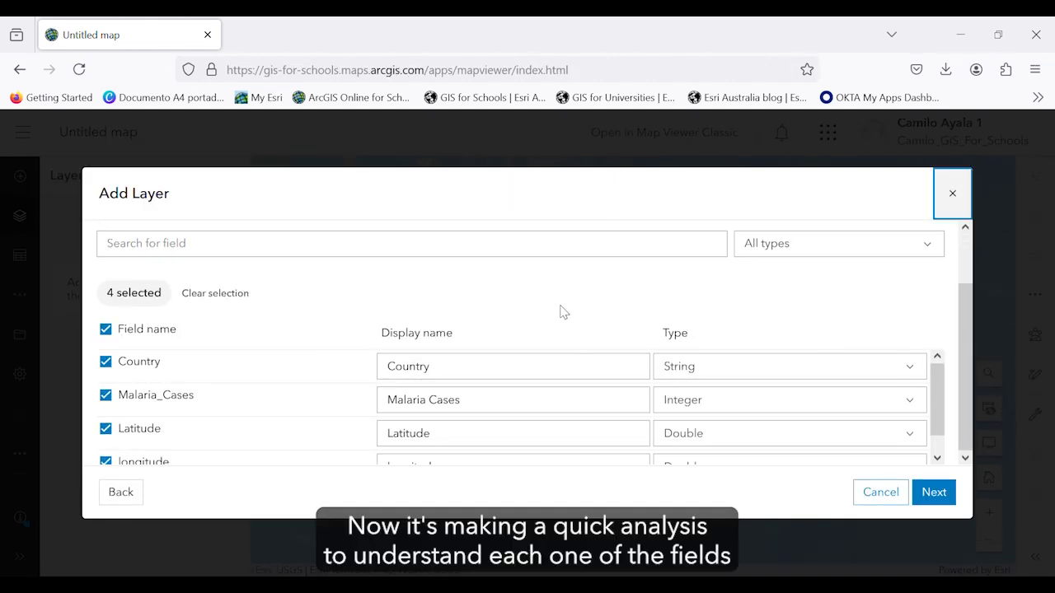
scroll(937, 424, down, 1)
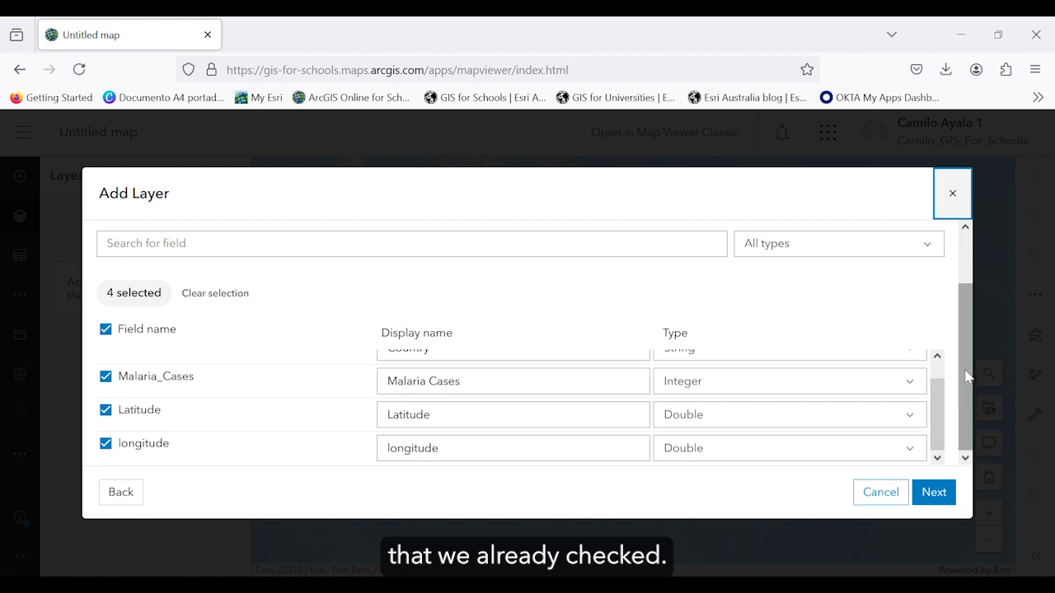
scroll(932, 418, up, 1)
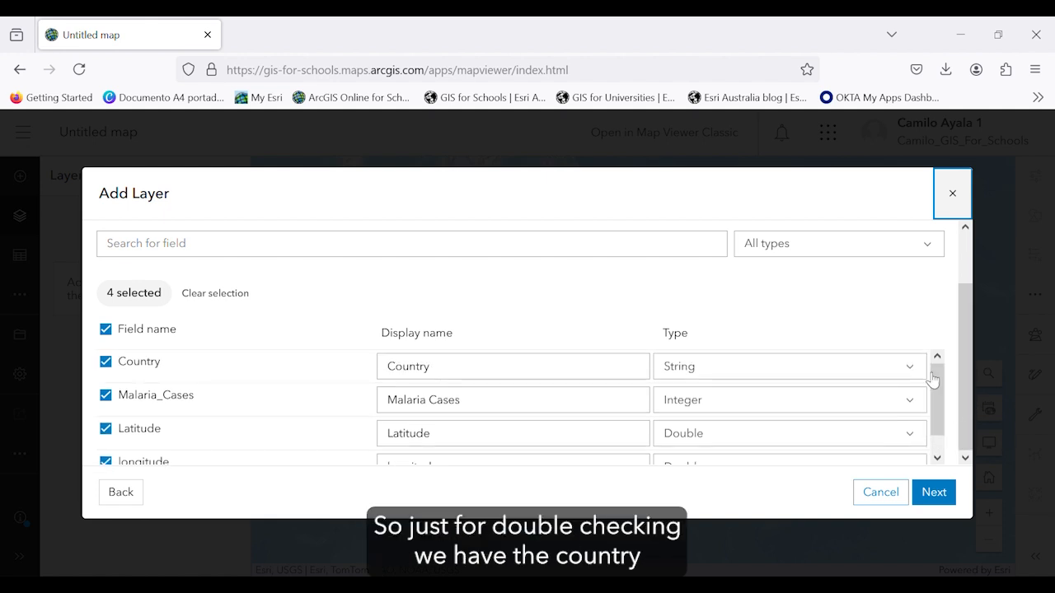
drag(389, 366, 459, 377)
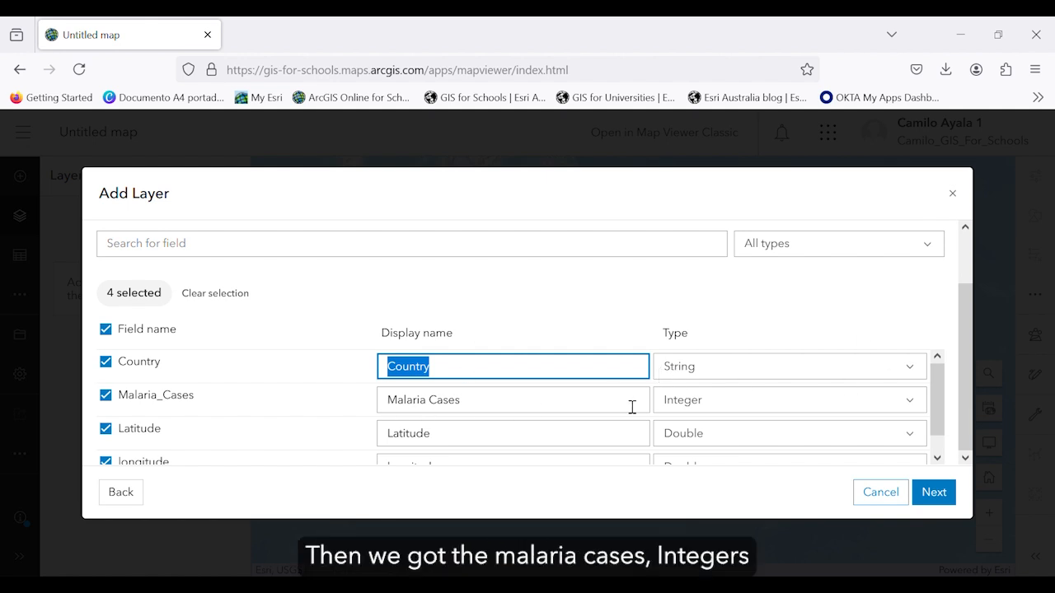
scroll(632, 408, down, 1)
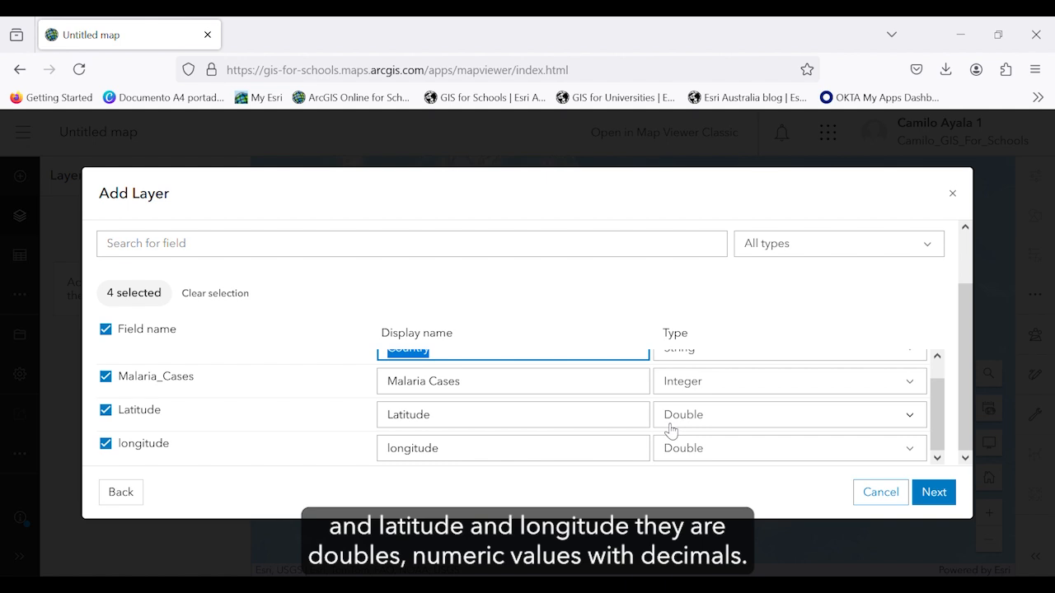
click(942, 501)
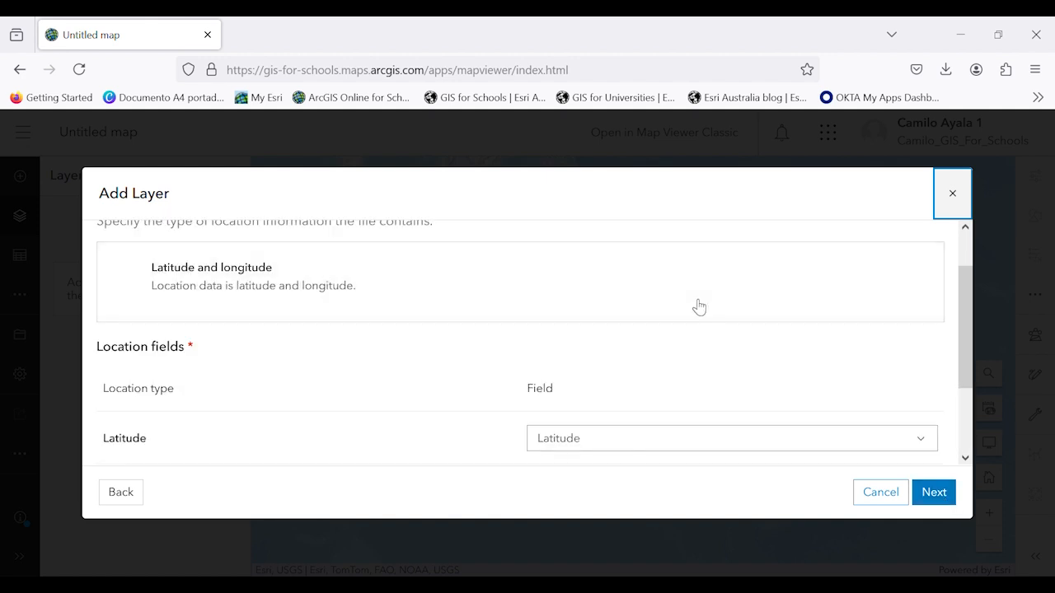
- Review the available location types for the CSV file and keep Latitude and longitude as the location setting
scroll(706, 312, down, 1)
scroll(697, 309, up, 1)
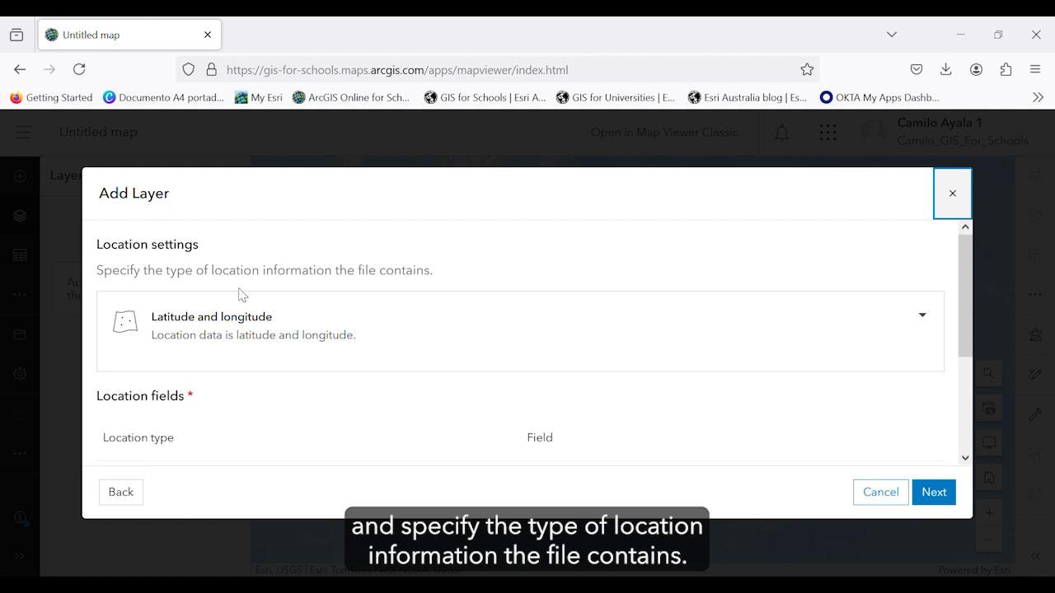
click(257, 344)
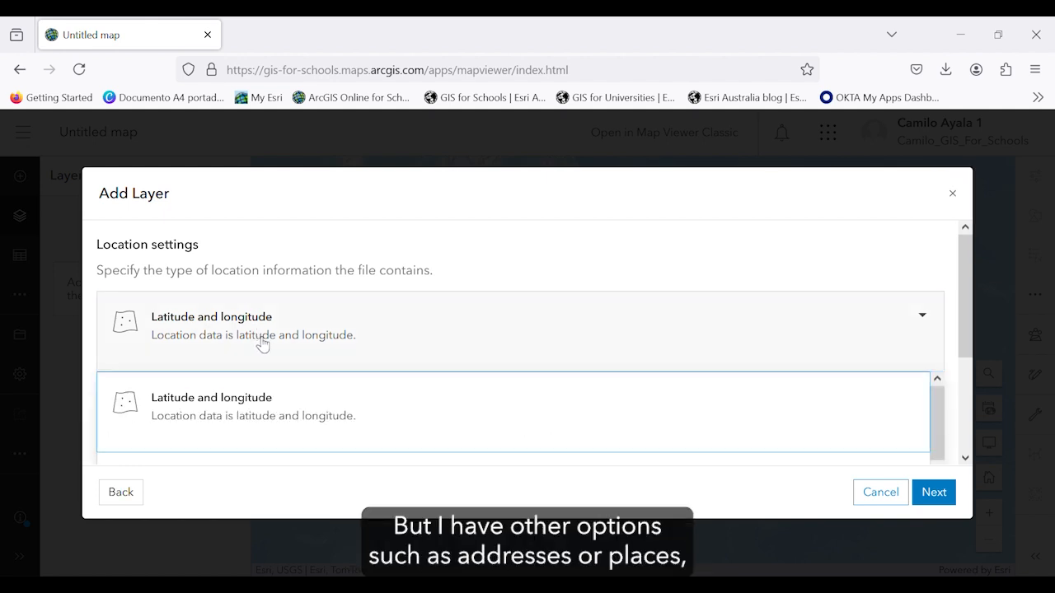
scroll(262, 346, down, 3)
scroll(295, 337, down, 2)
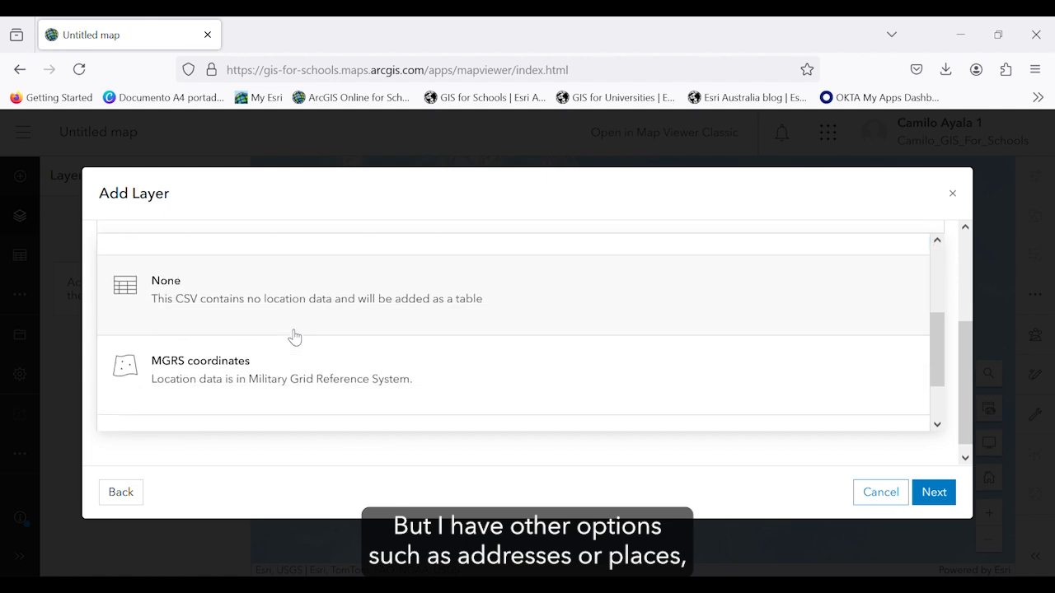
scroll(295, 337, down, 1)
scroll(294, 337, up, 6)
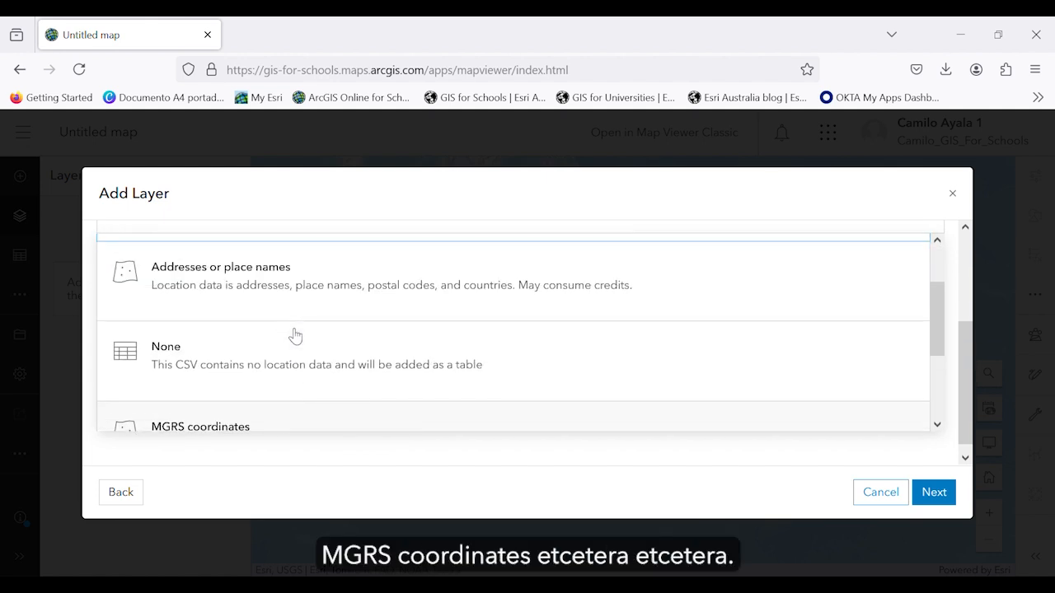
click(316, 351)
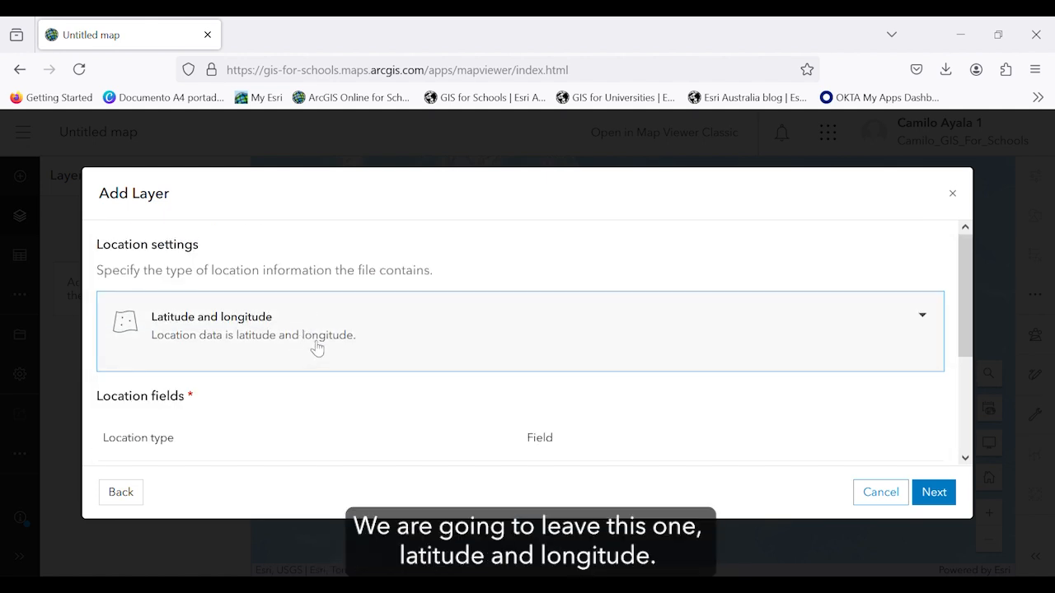
- Accept the Latitude field for latitude and the longitude field for longitude, and continue to the layer's item details
scroll(283, 337, down, 3)
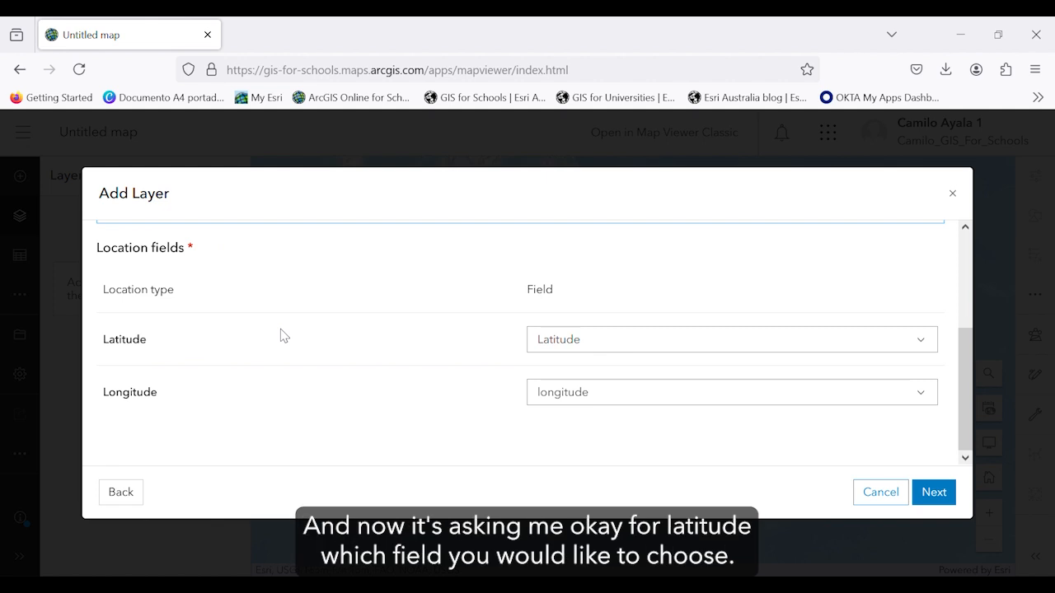
drag(115, 340, 153, 349)
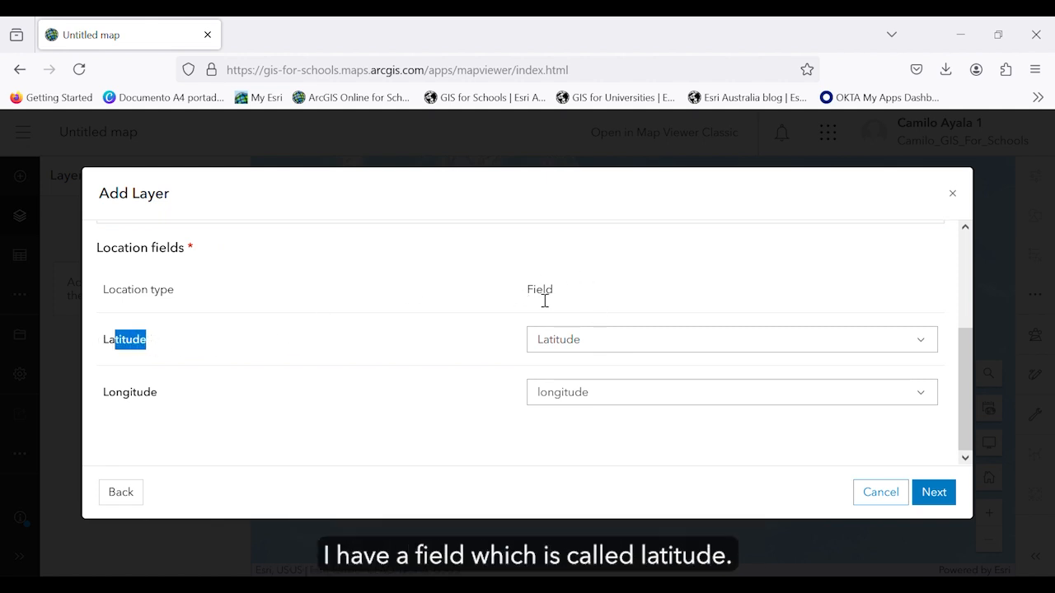
drag(538, 294, 586, 334)
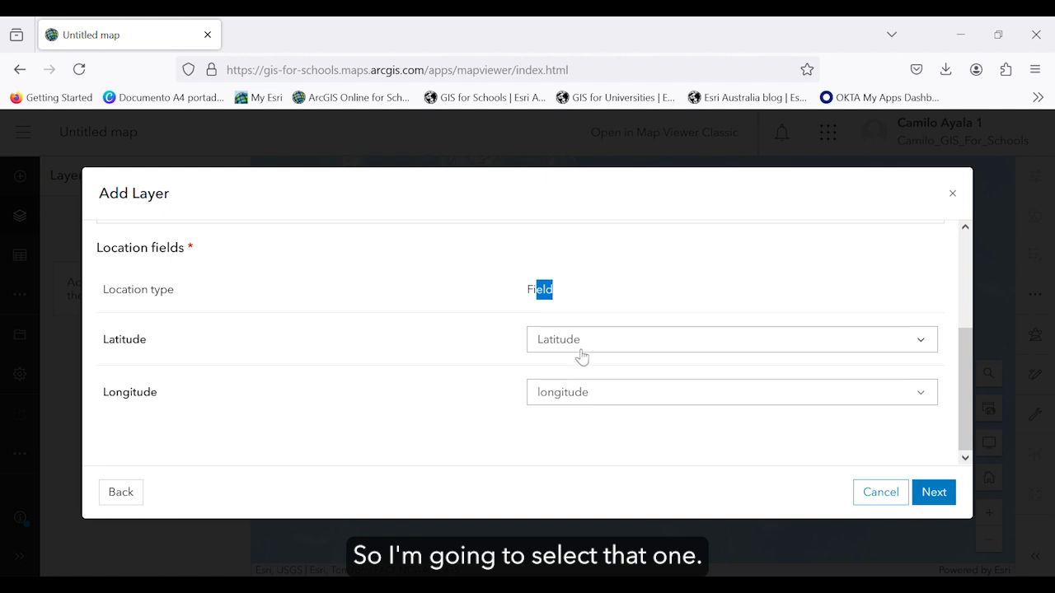
double_click(129, 398)
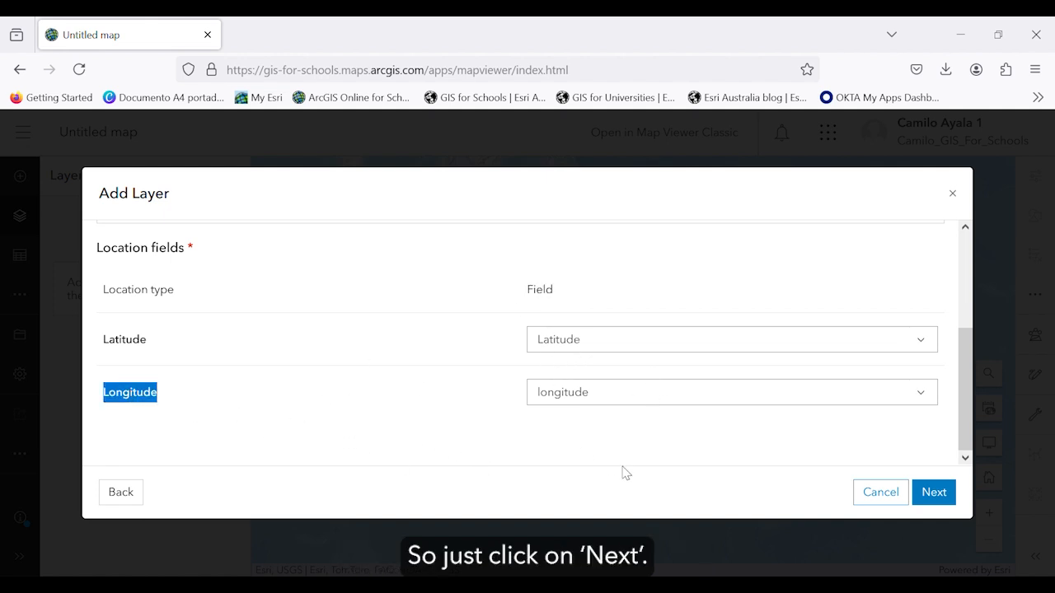
click(944, 496)
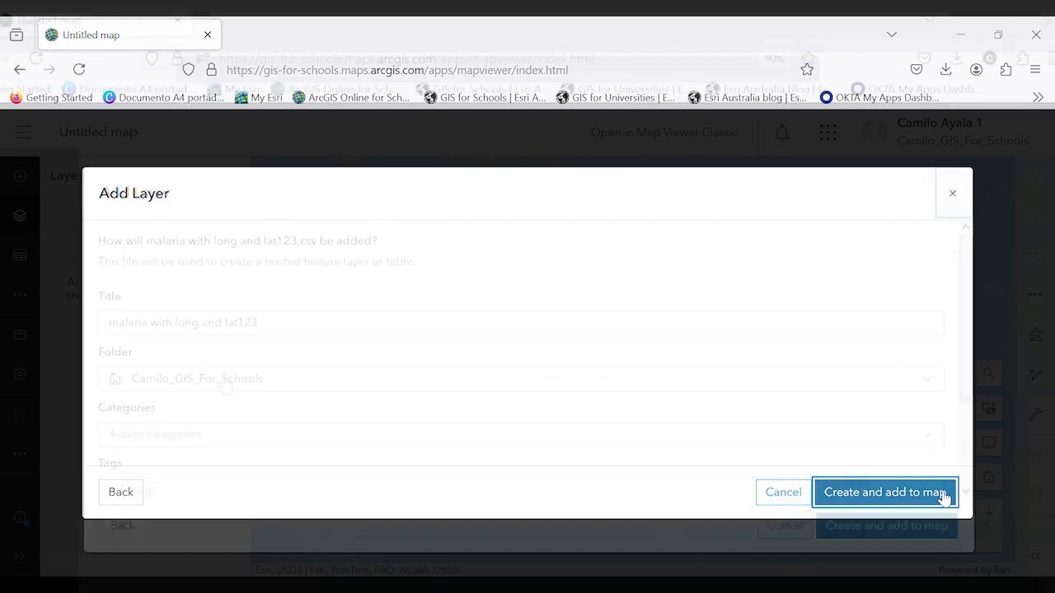
- Choose the existing Malaria folder as the storage location for the new layer
click(226, 385)
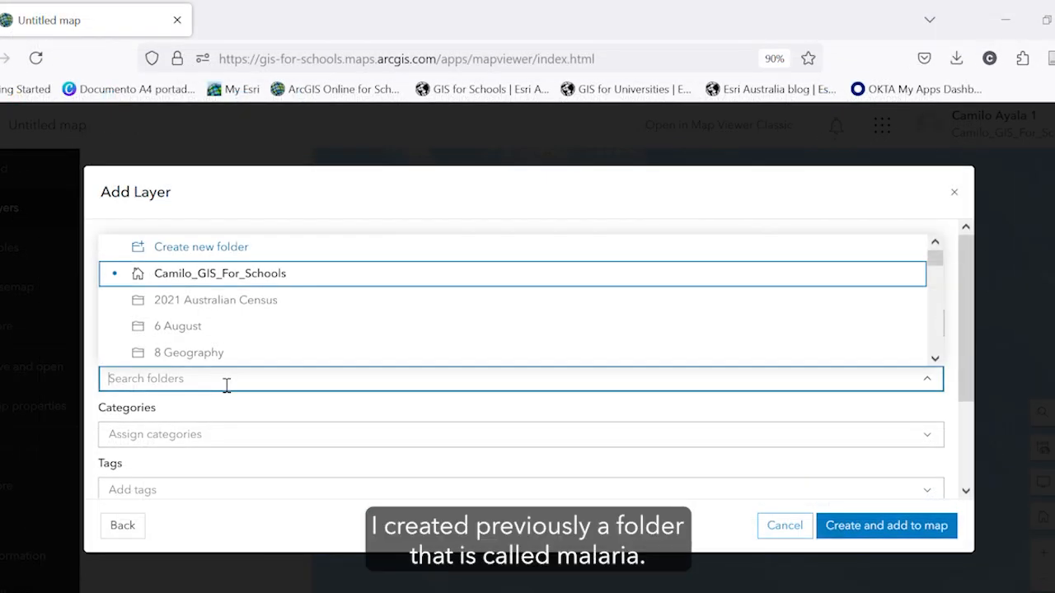
text(mala)
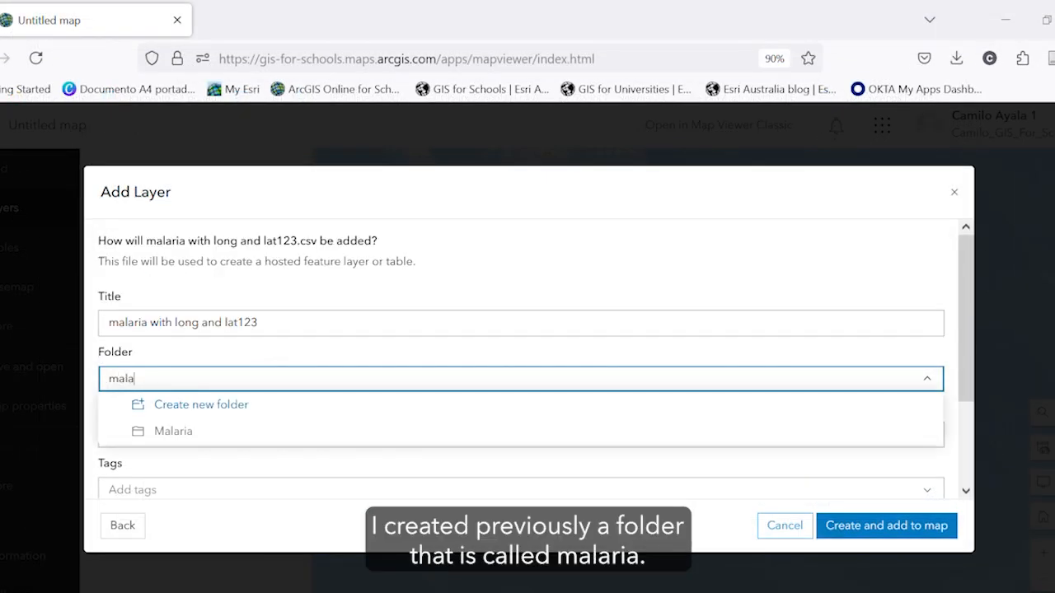
click(228, 433)
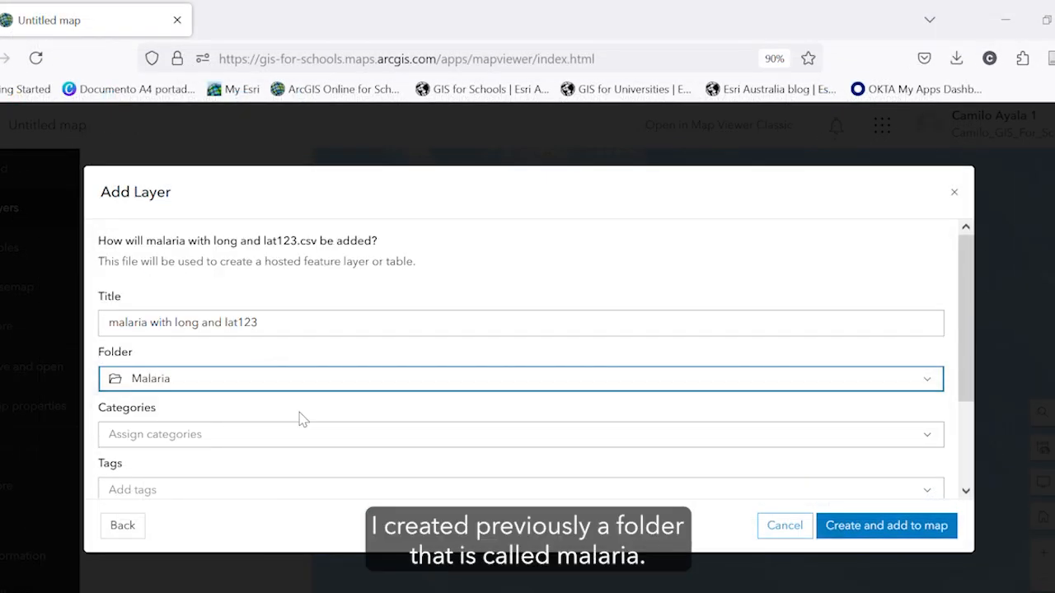
- Keep the title malaria with long and lat123, review the item details, and create the hosted feature layer on the map
drag(142, 330, 362, 347)
click(362, 346)
scroll(362, 346, down, 3)
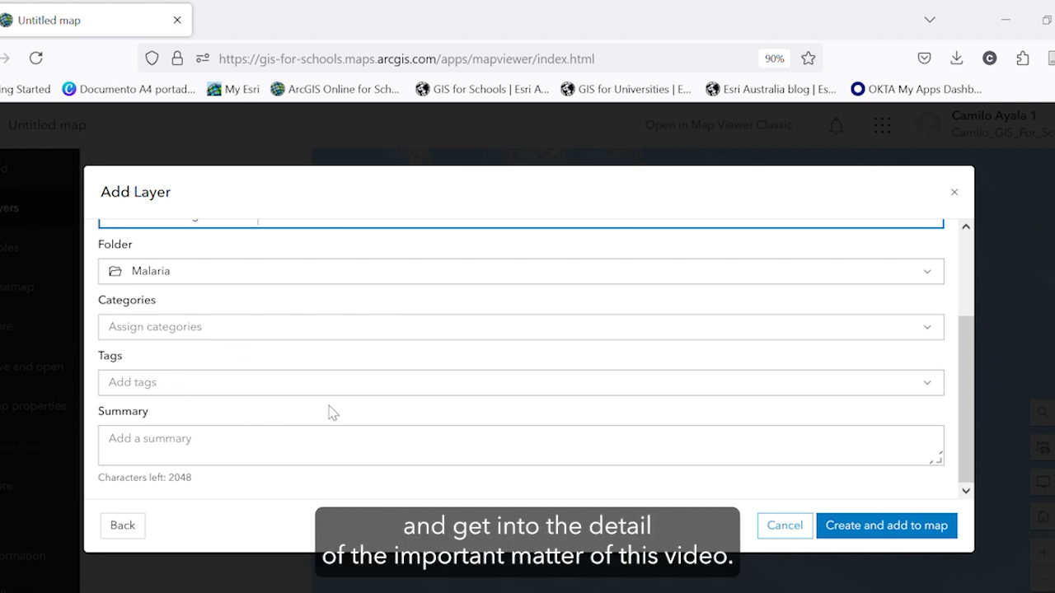
scroll(328, 412, up, 2)
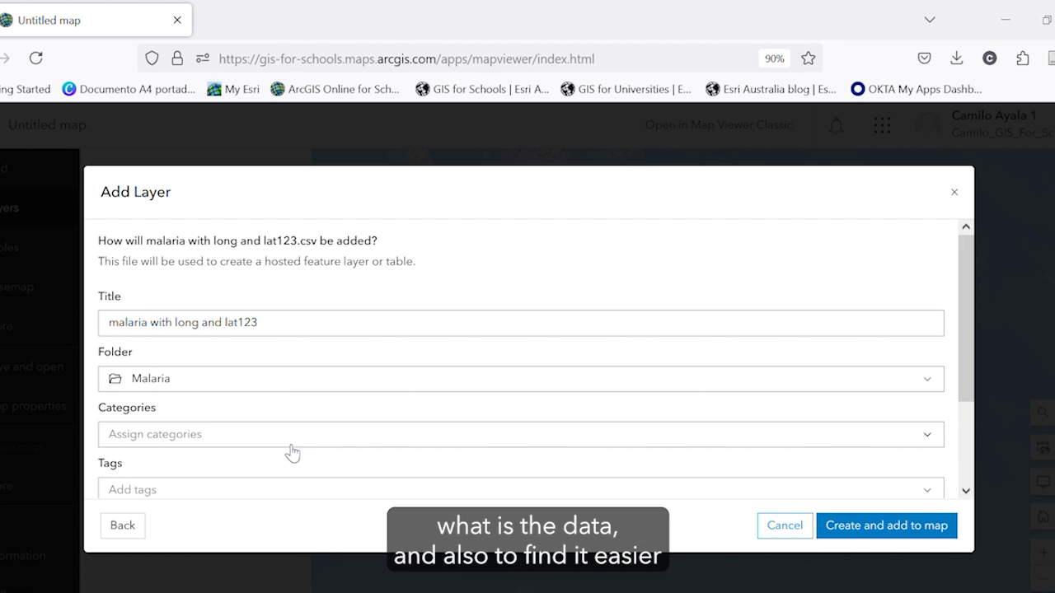
click(859, 530)
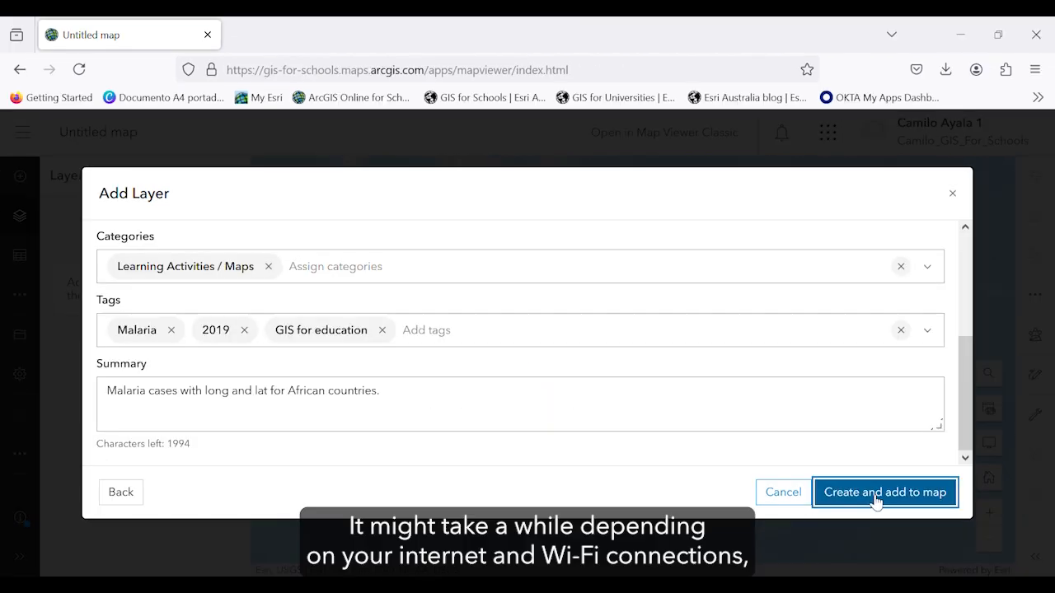
click(880, 492)
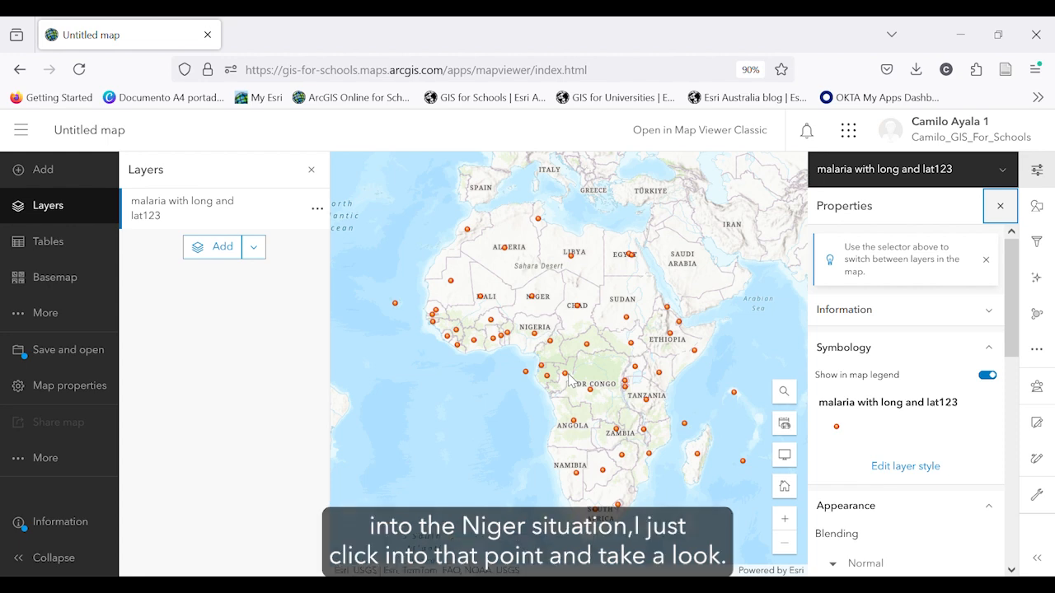
- Examine the country, coordinate and malaria case attributes in the pop-ups of the Niger and Libya points
click(534, 302)
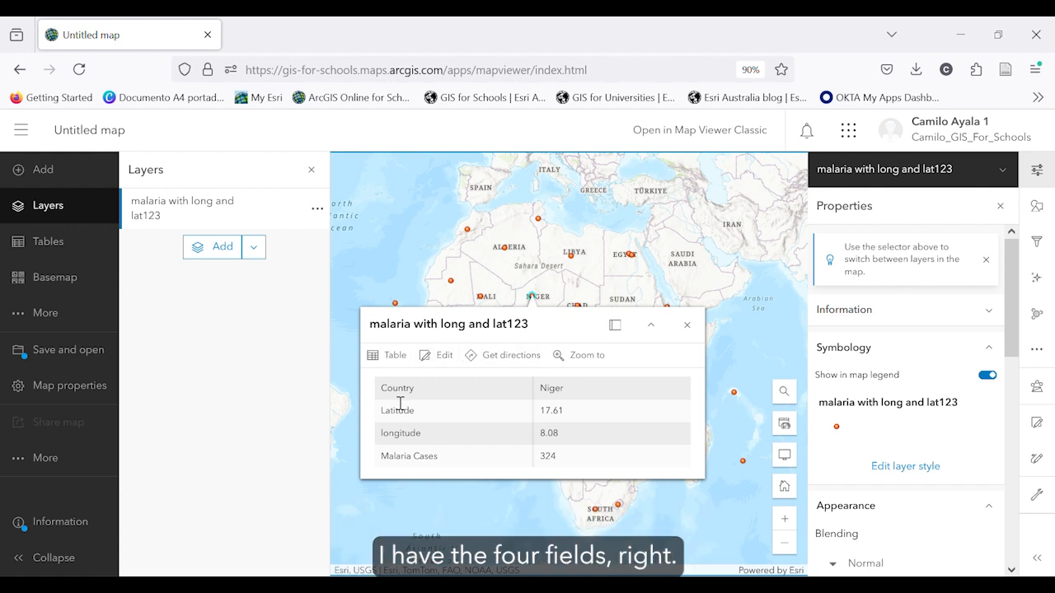
drag(382, 392, 581, 388)
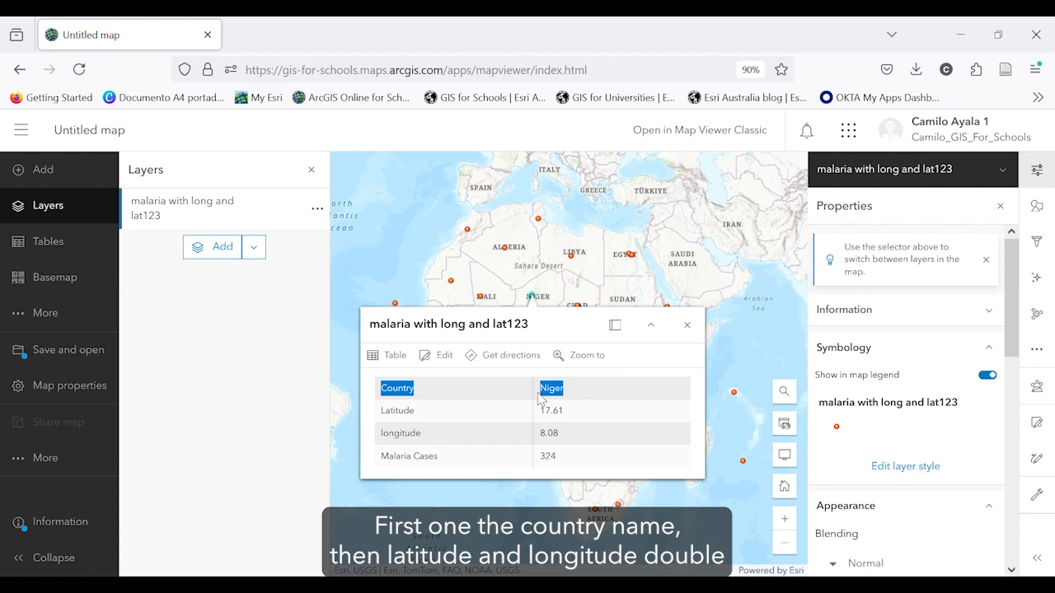
drag(387, 411, 574, 436)
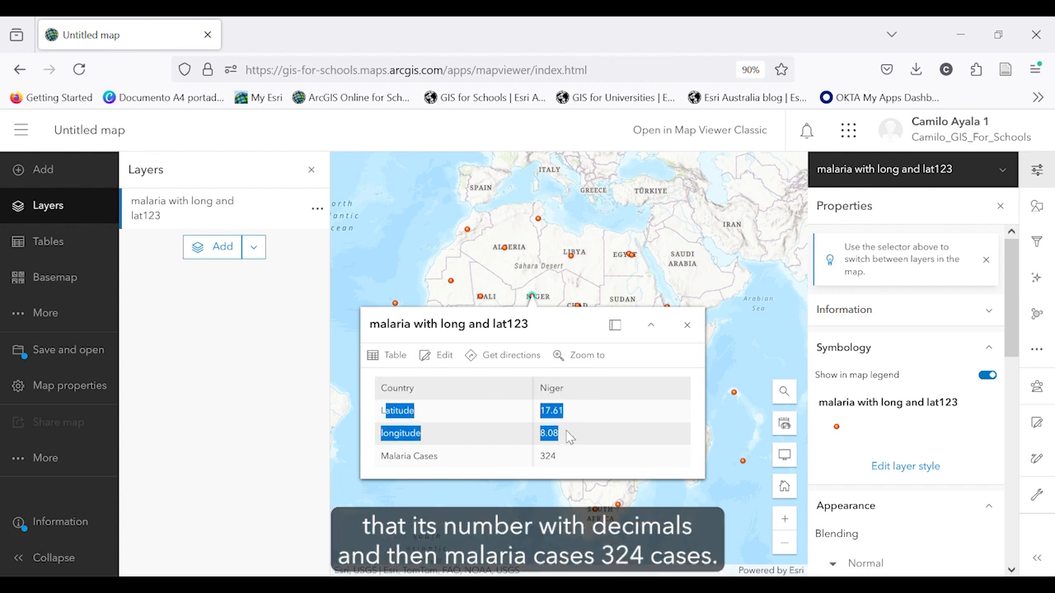
double_click(560, 446)
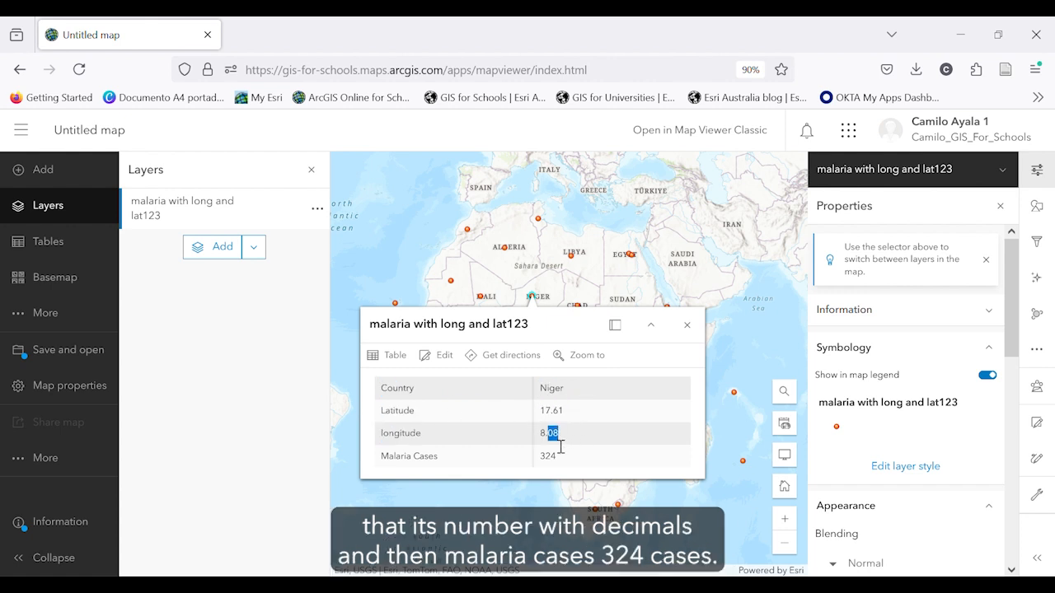
drag(379, 460, 573, 472)
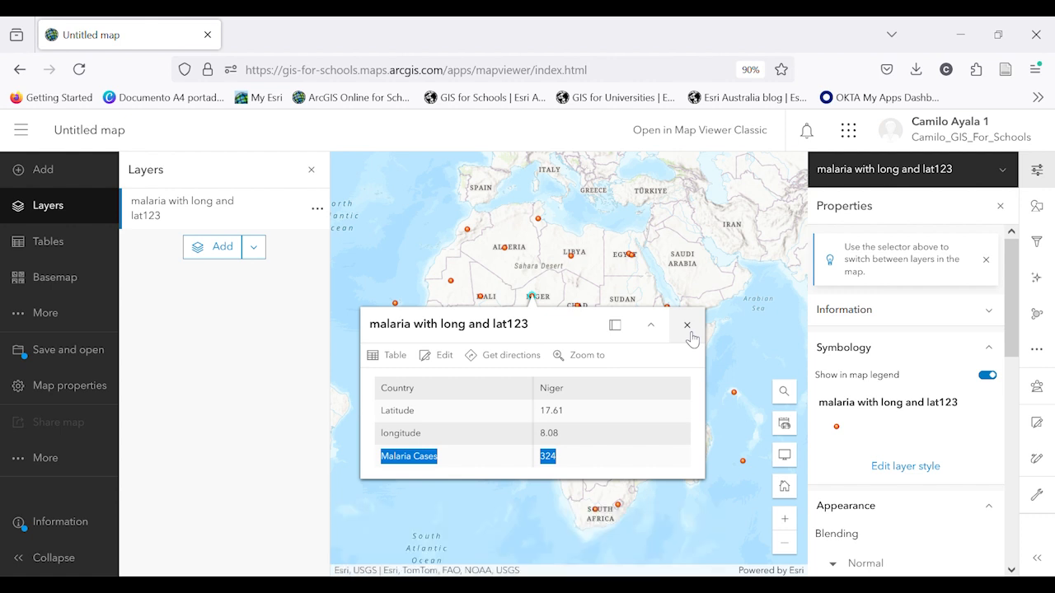
click(416, 464)
drag(381, 464, 565, 467)
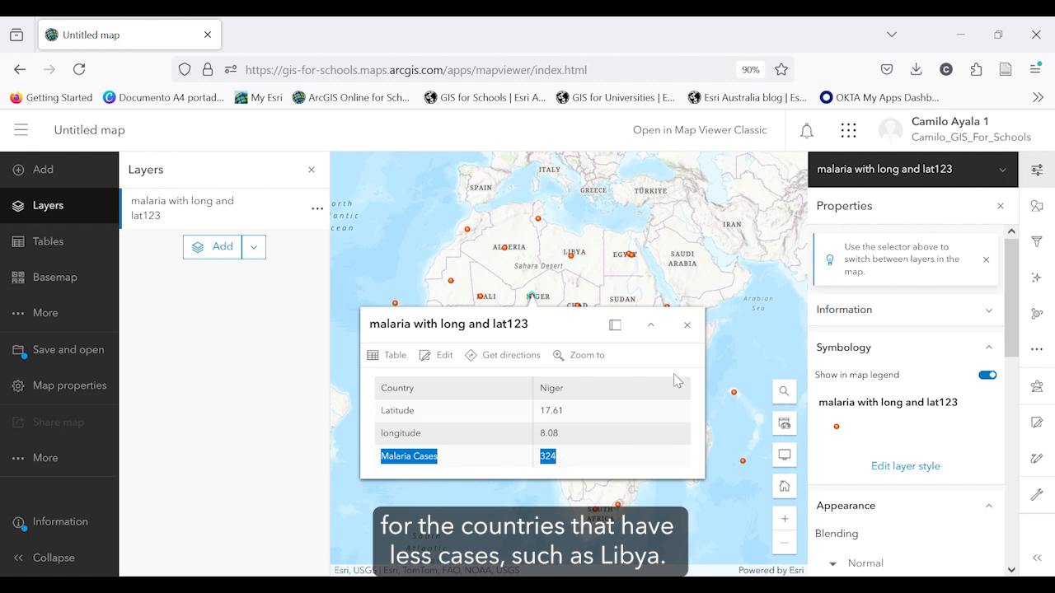
click(687, 325)
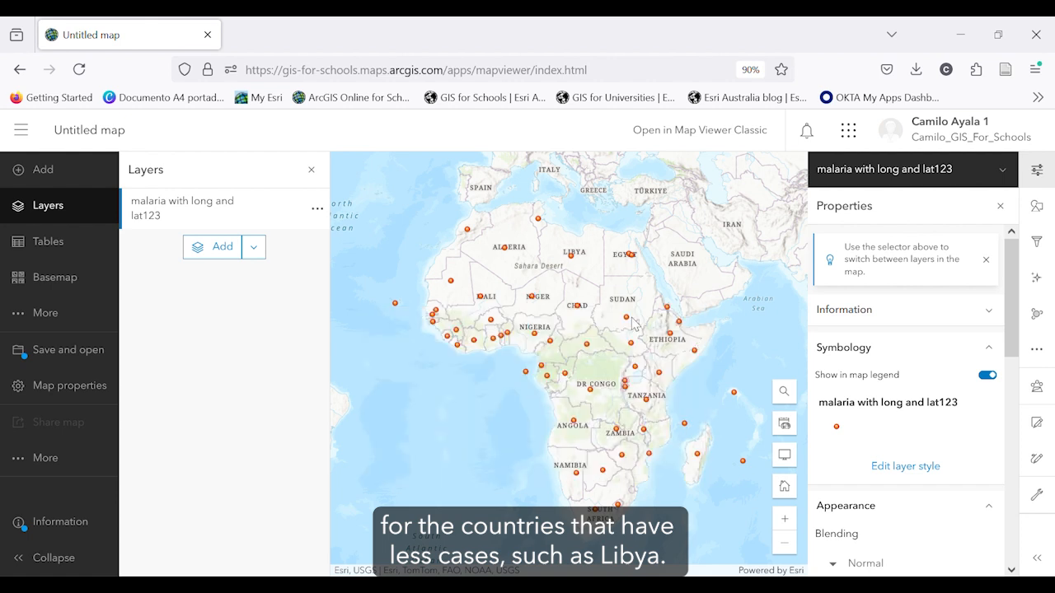
click(570, 257)
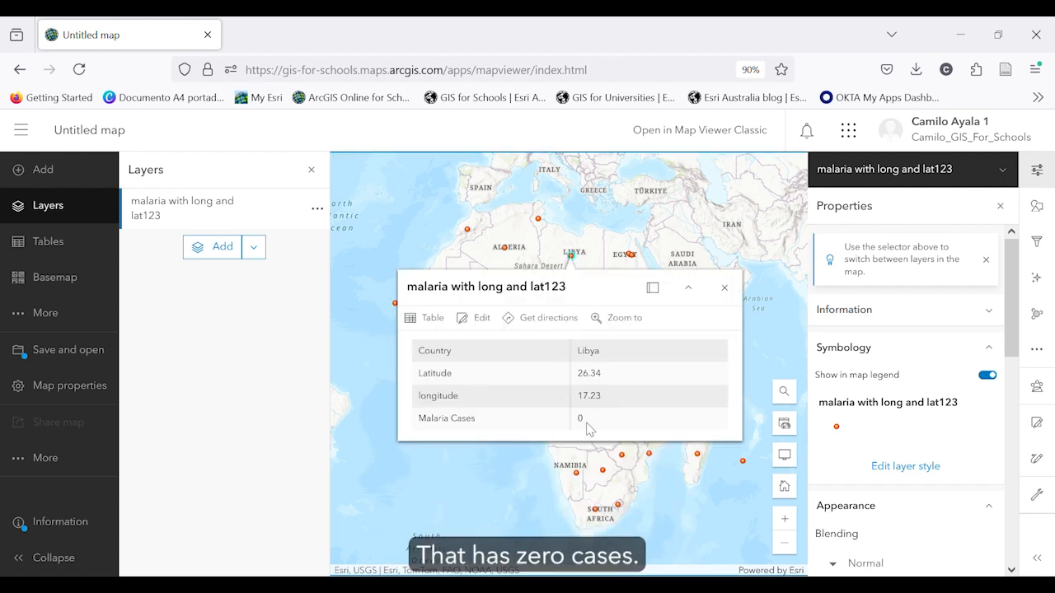
click(724, 287)
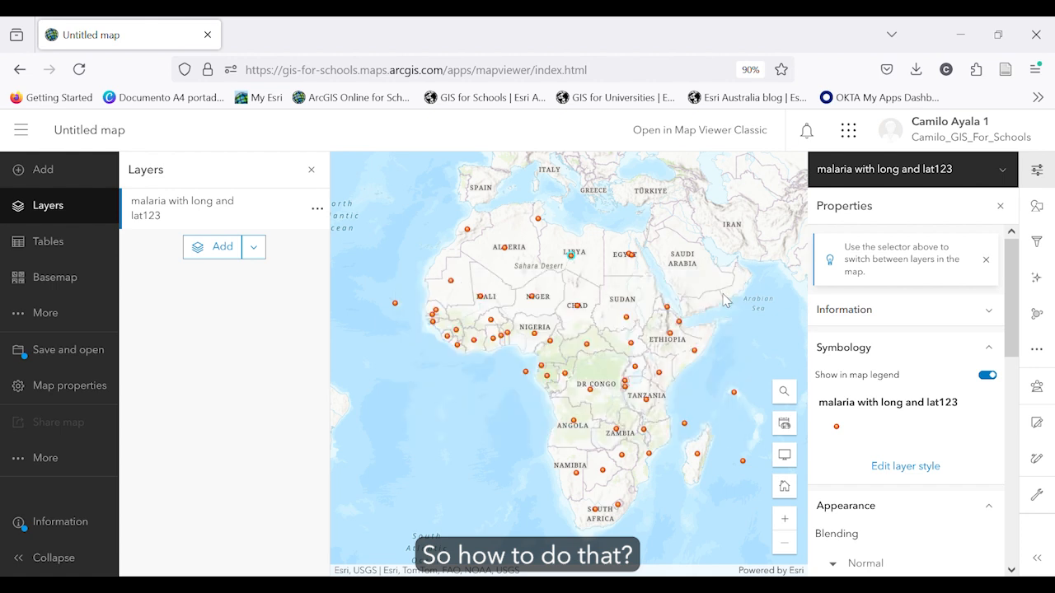
- Edit the style of the malaria with long and lat123 layer so its points are symbolised by the Malaria Cases field
click(204, 227)
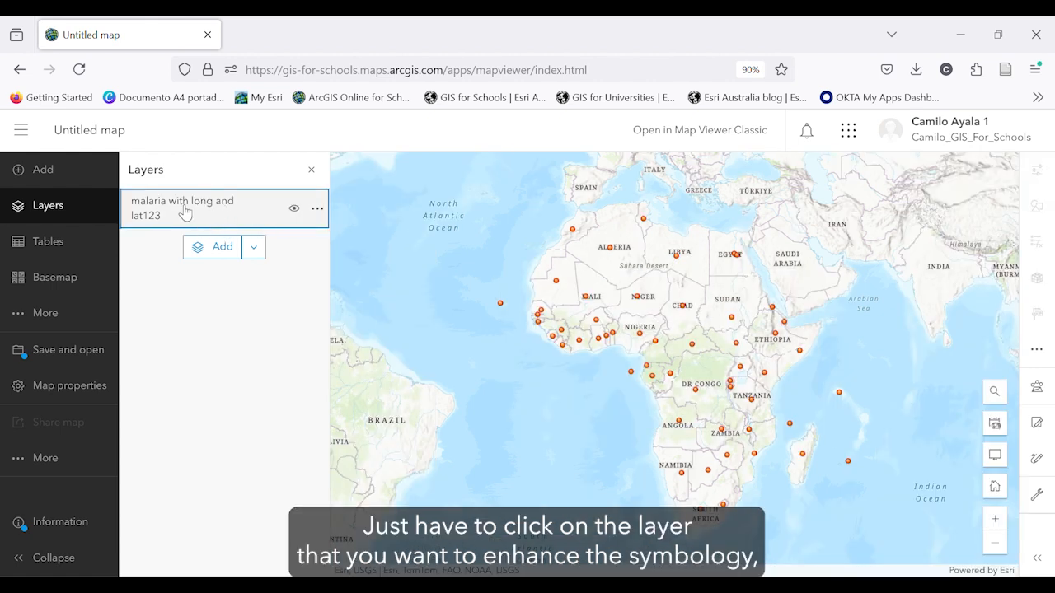
click(185, 212)
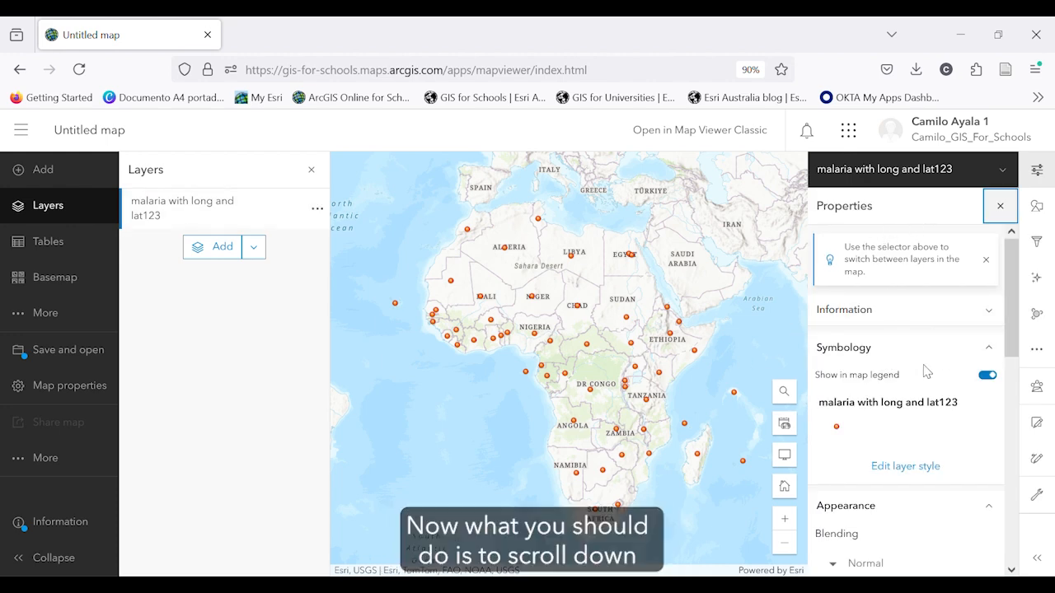
scroll(927, 371, down, 2)
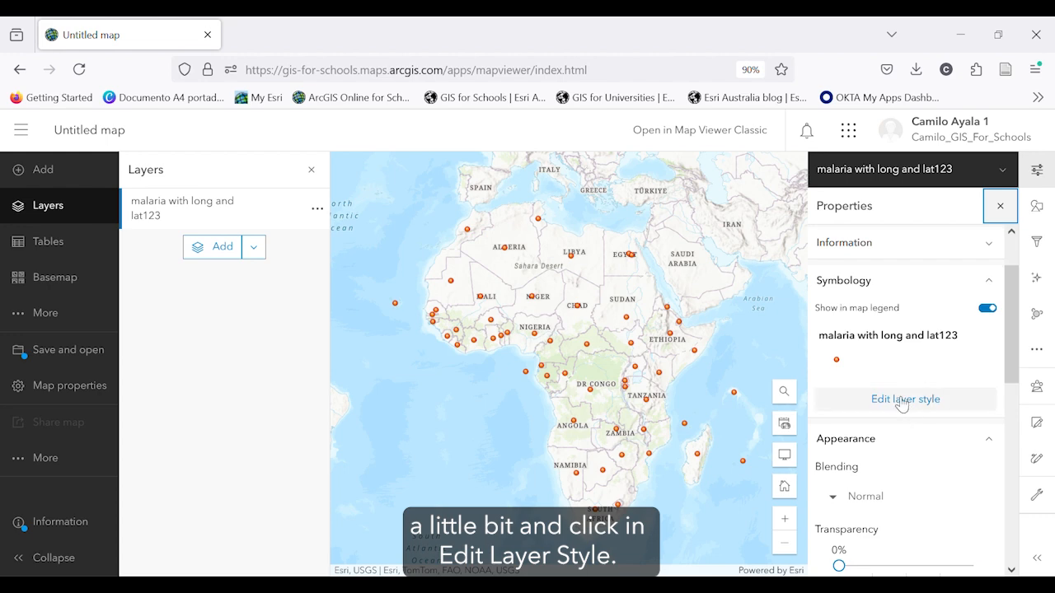
click(903, 401)
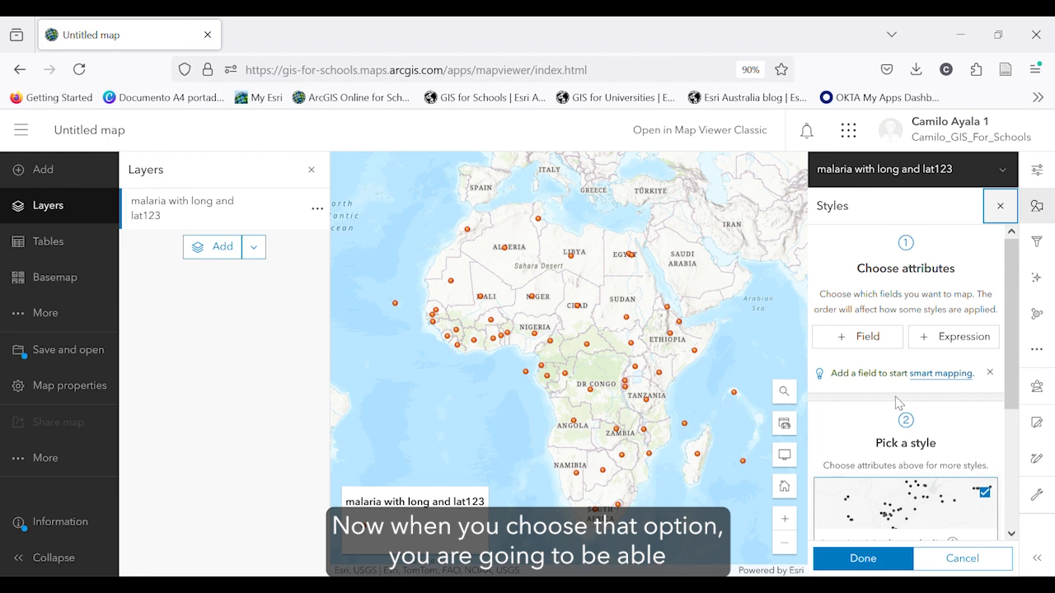
click(858, 347)
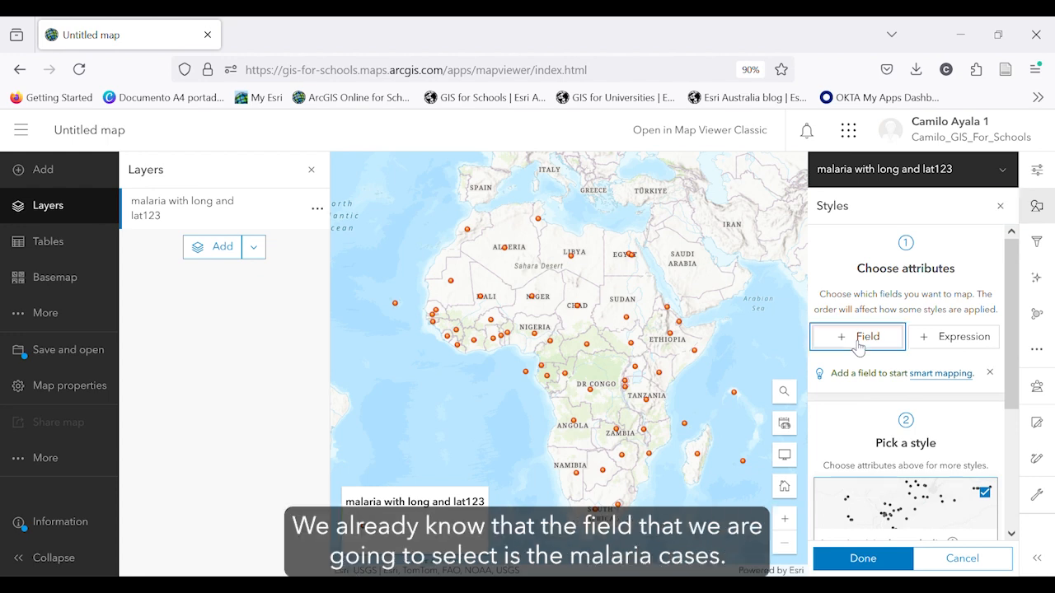
click(858, 347)
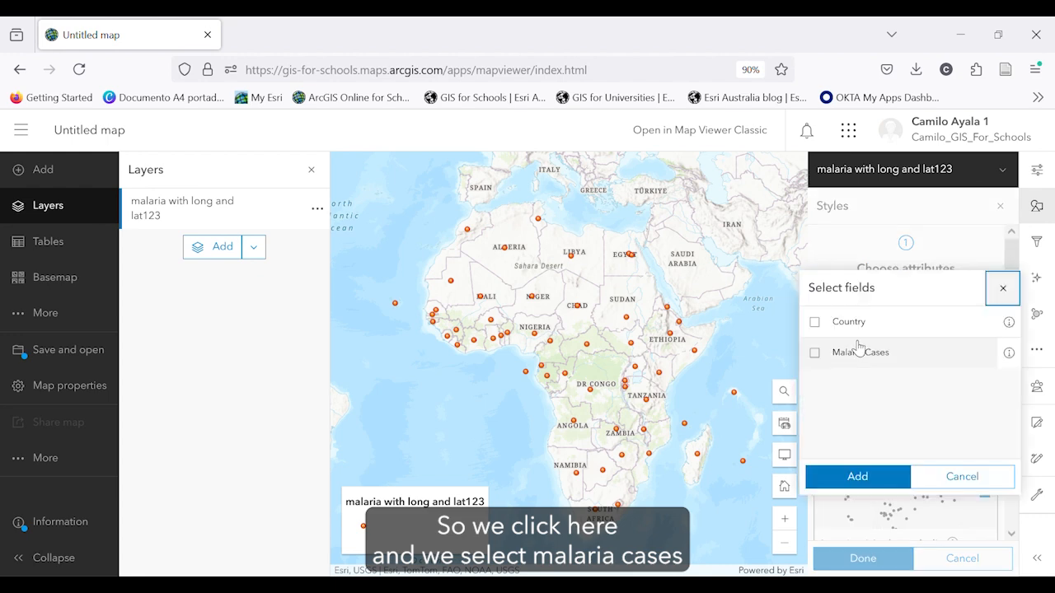
click(845, 359)
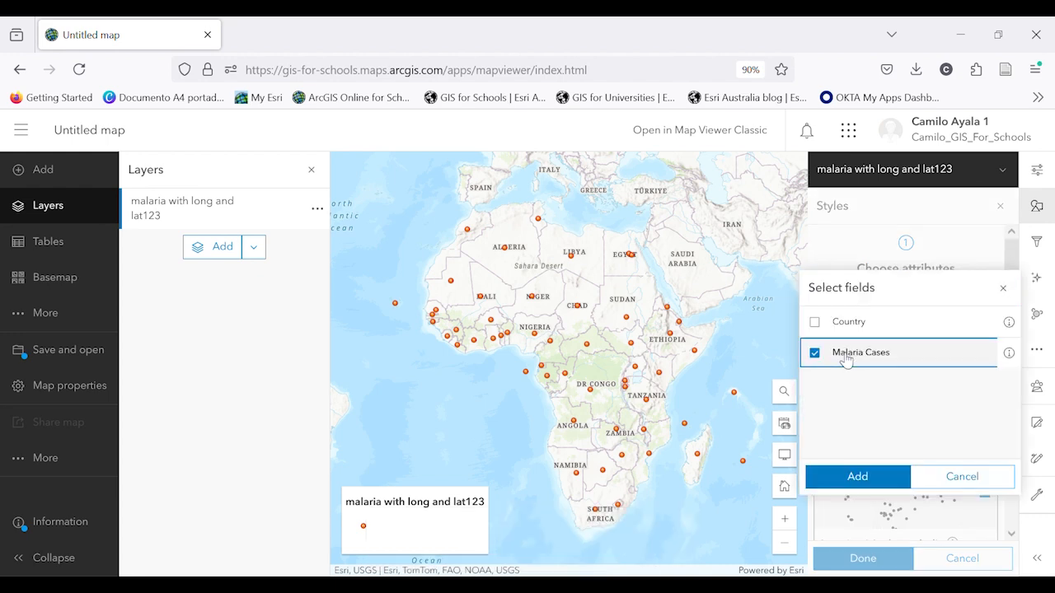
click(858, 478)
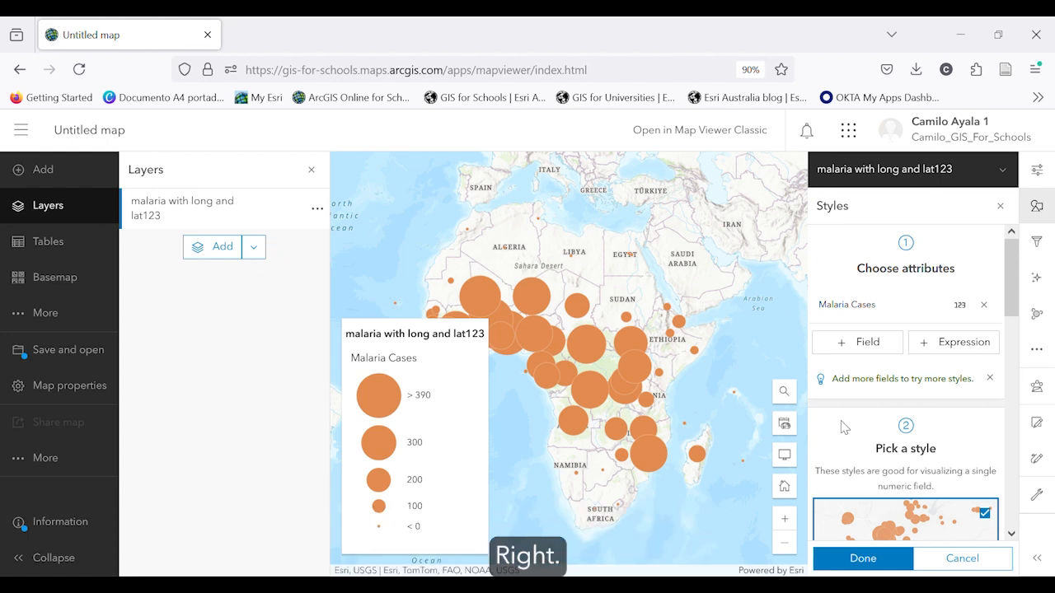
drag(704, 381, 755, 395)
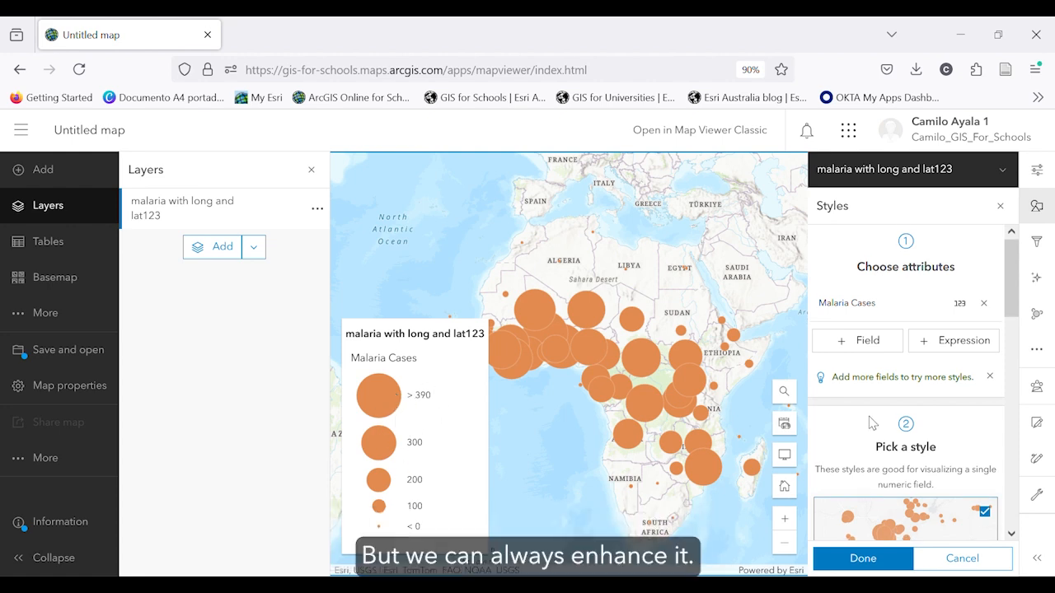
- Open the style options for Counts and Amounts (size) and turn on data classification for the Malaria Cases field
scroll(874, 420, down, 3)
scroll(875, 422, down, 2)
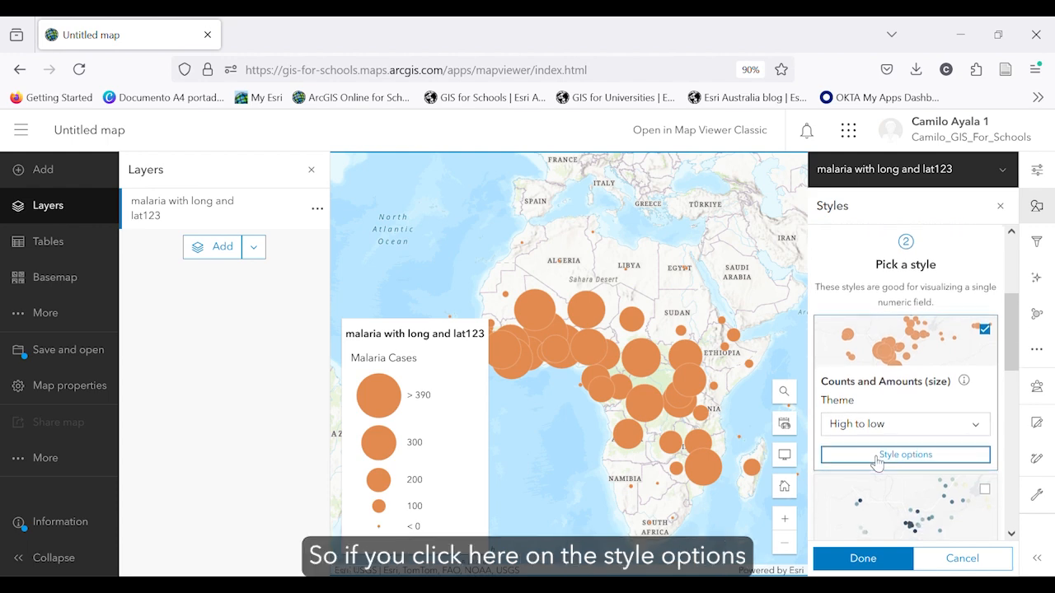
click(877, 456)
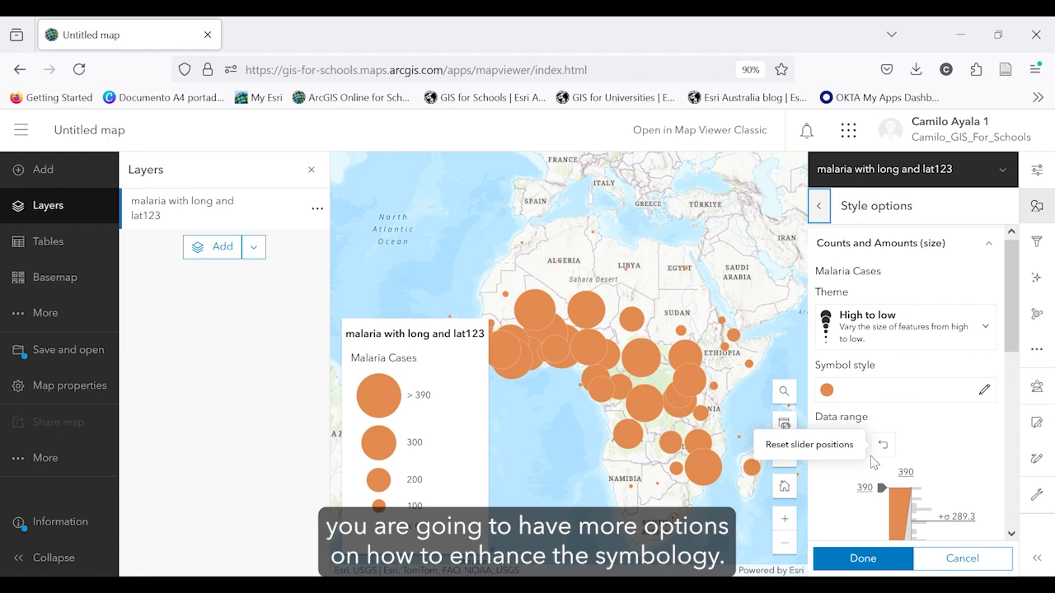
scroll(874, 464, down, 5)
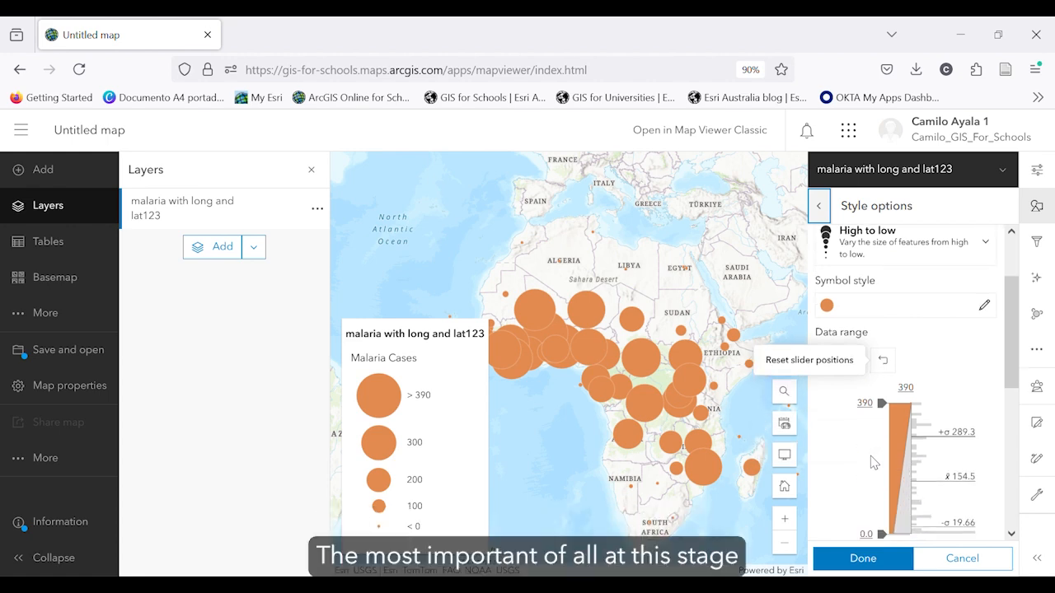
scroll(873, 463, down, 3)
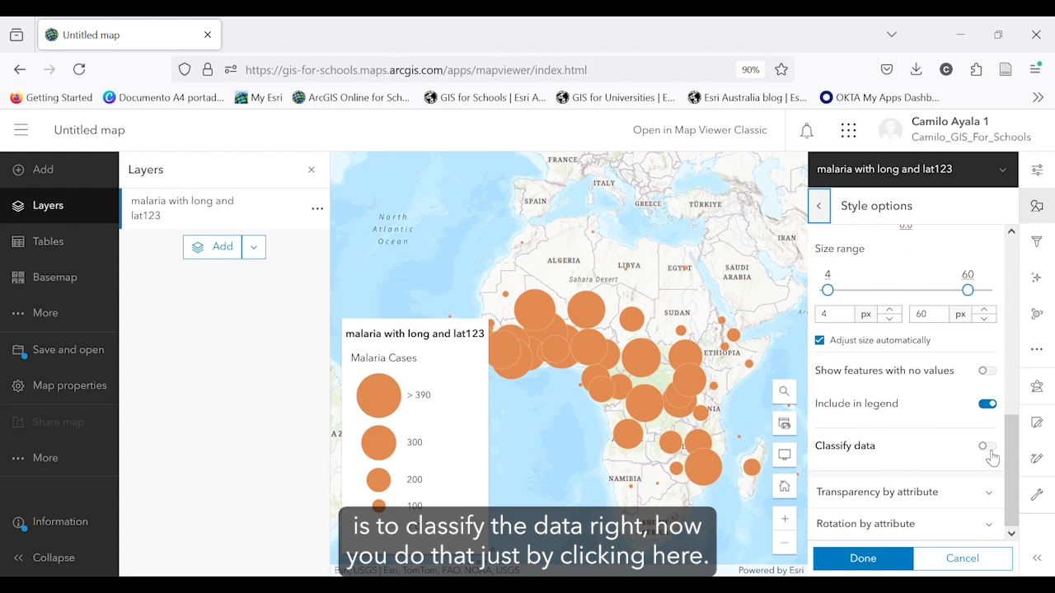
click(988, 450)
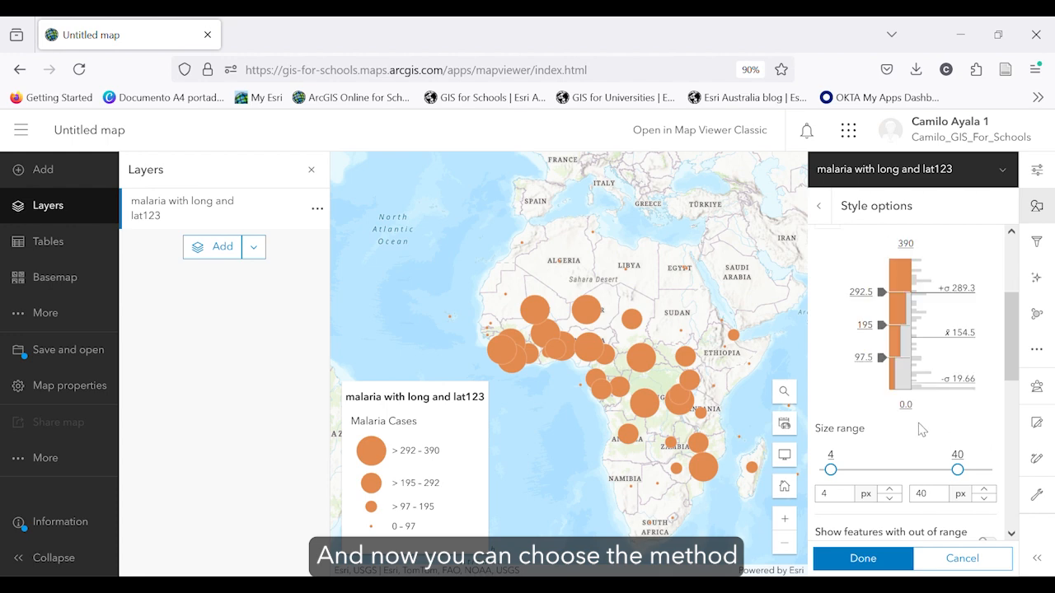
- Set the classification method to Natural breaks and the number of classes to 5
scroll(915, 427, down, 5)
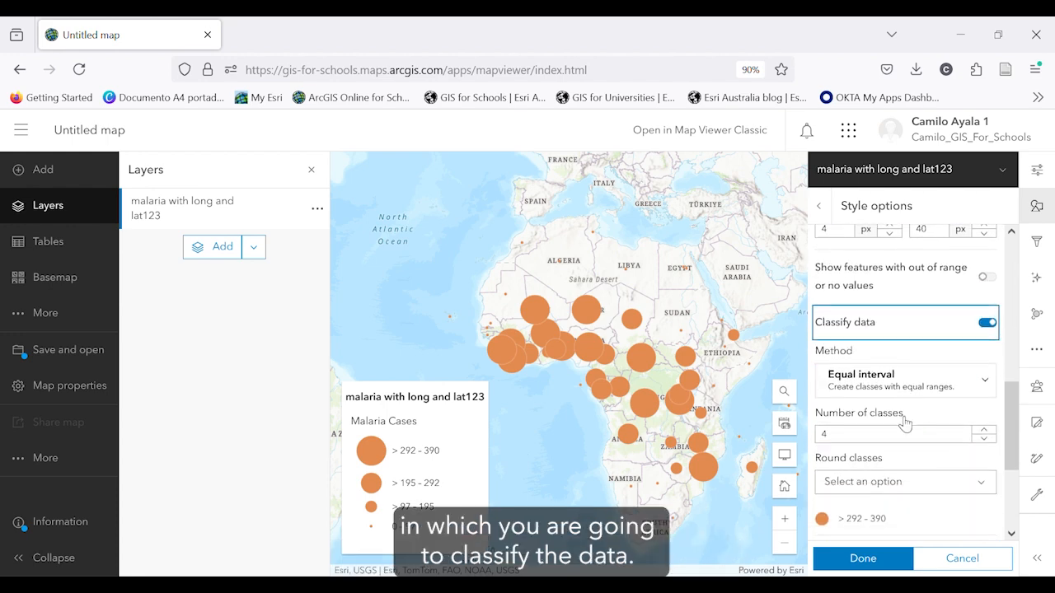
click(884, 383)
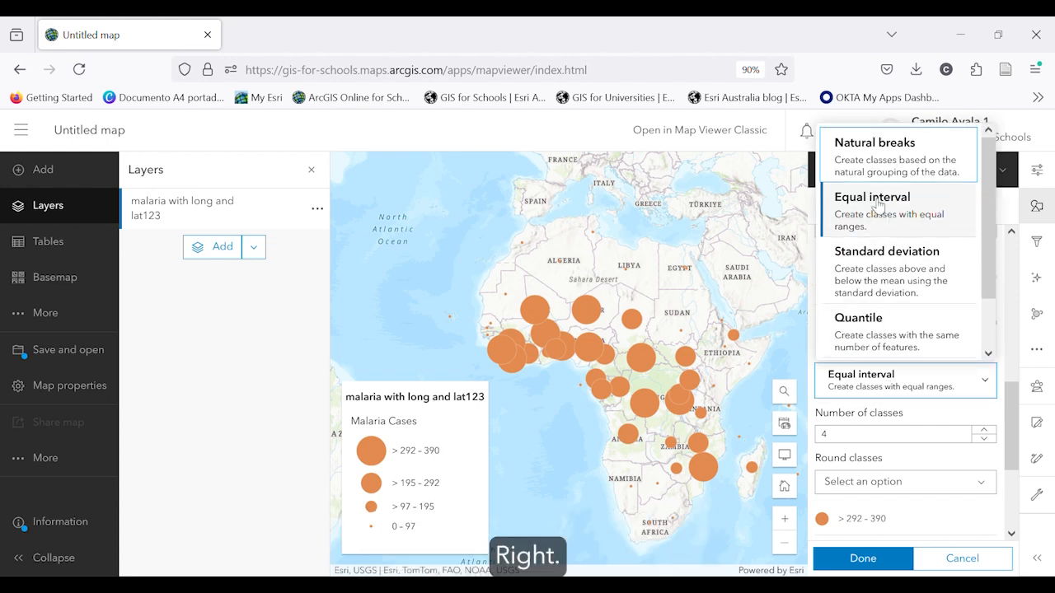
click(877, 171)
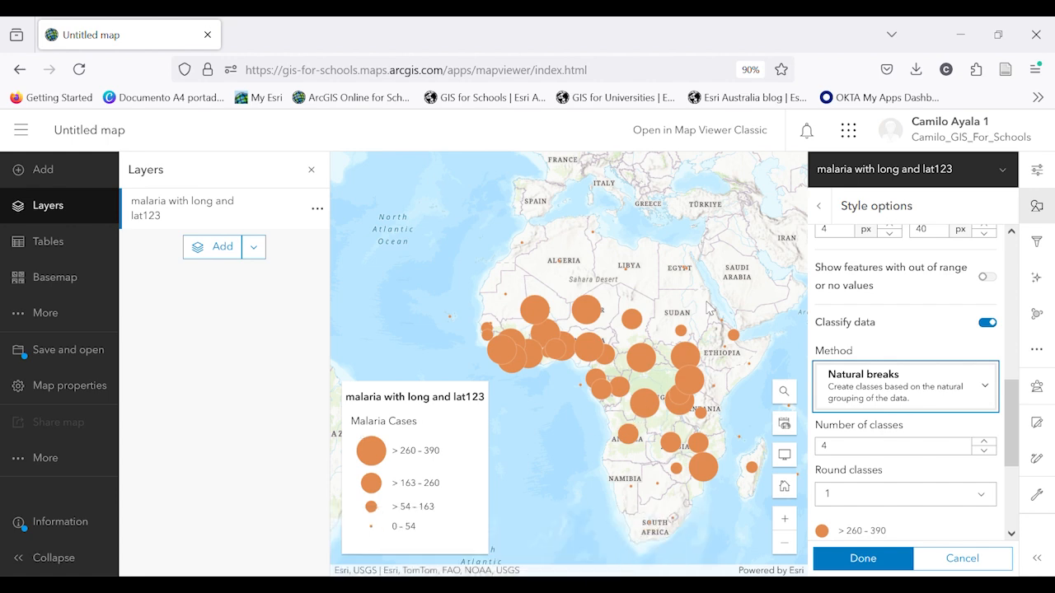
click(915, 432)
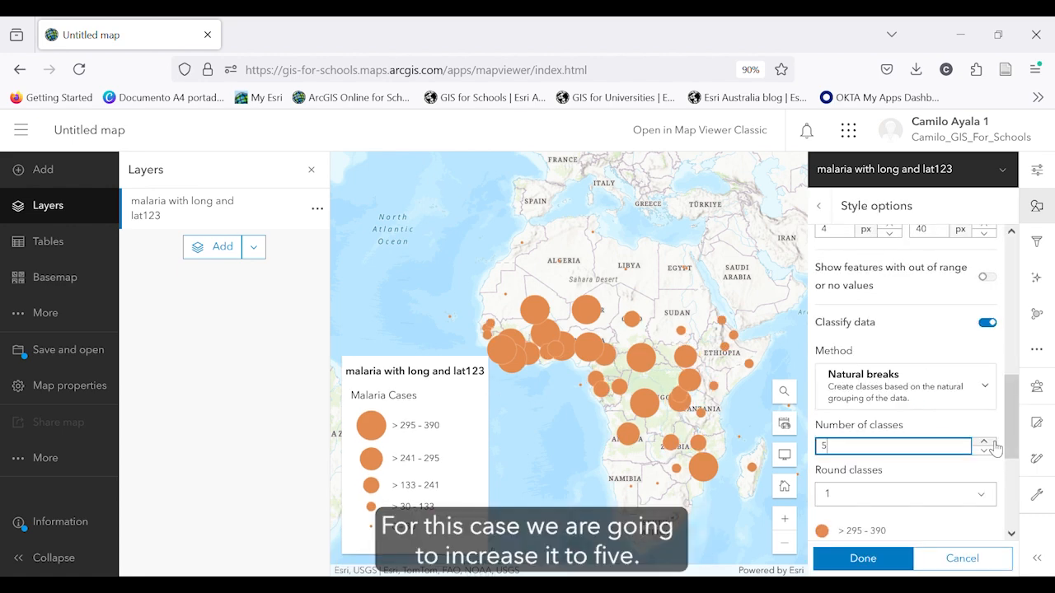
- Examine the malaria case ranges of the classes in the style options and in the map legend
scroll(907, 454, down, 1)
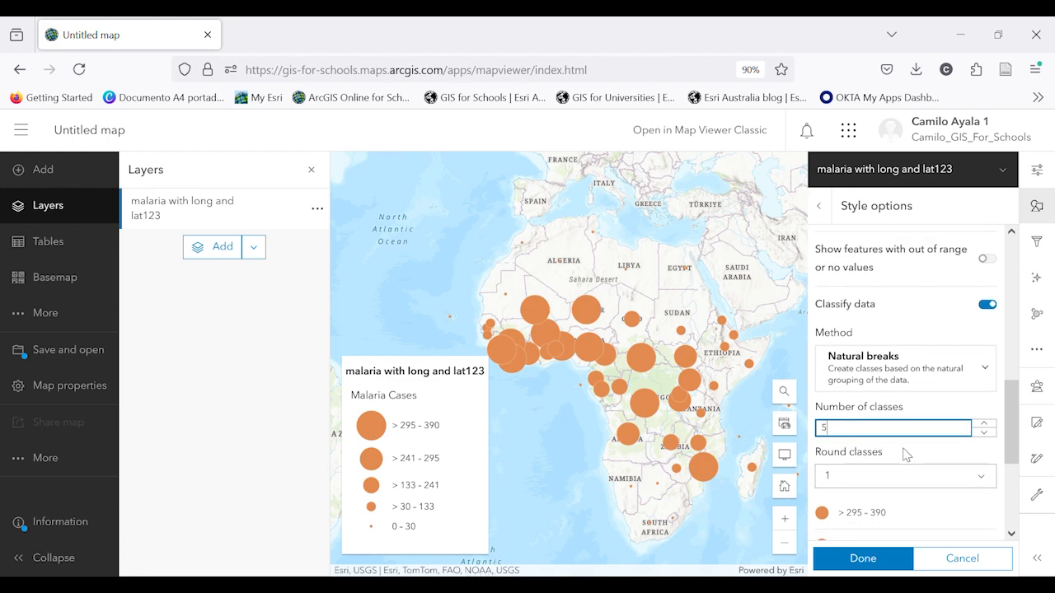
scroll(906, 454, down, 4)
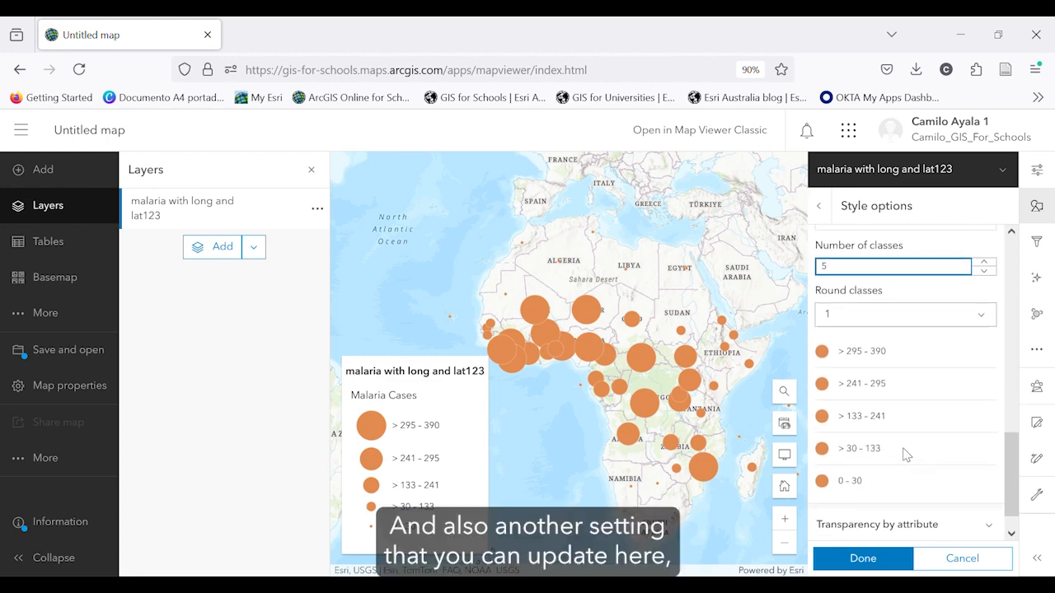
scroll(910, 456, down, 1)
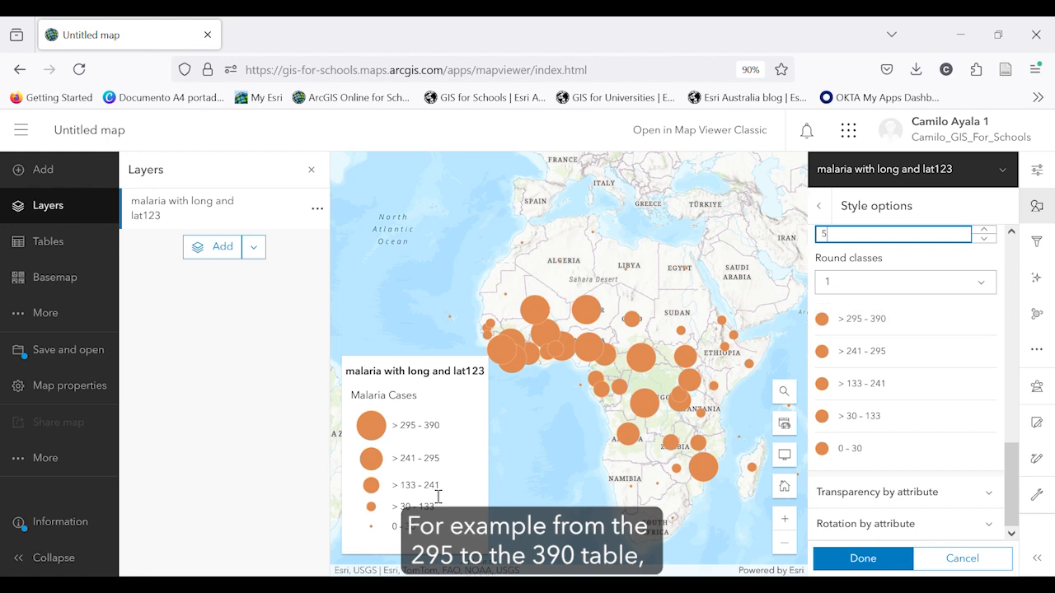
click(411, 435)
drag(405, 428, 444, 429)
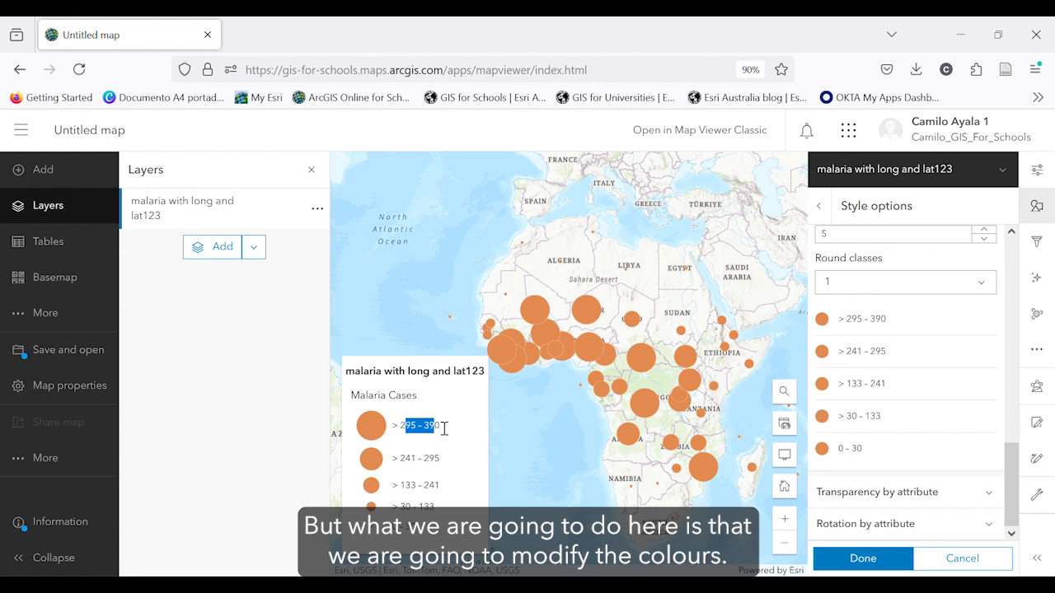
triple_click(444, 428)
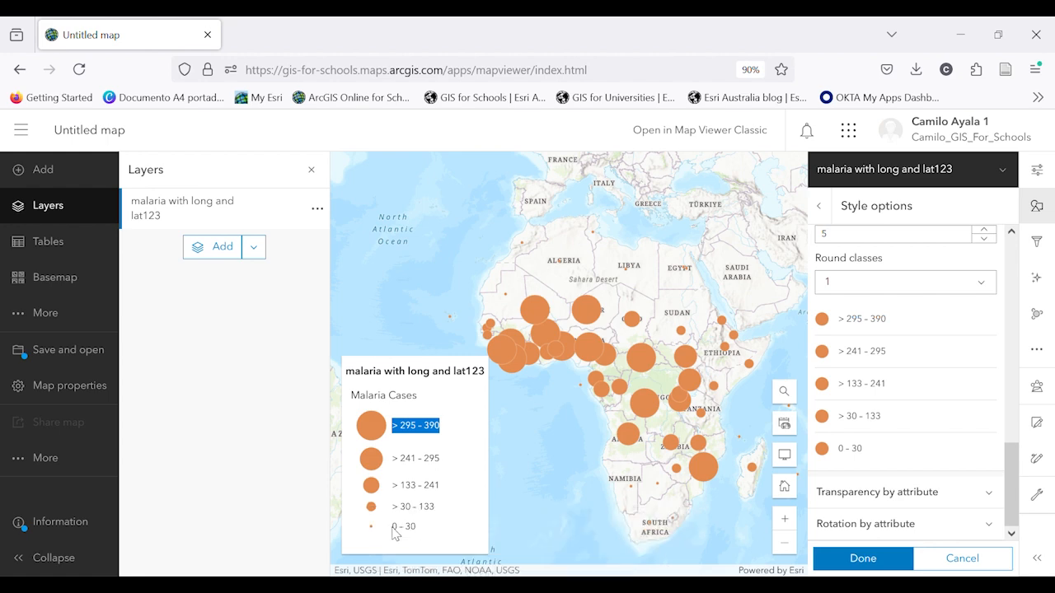
click(402, 532)
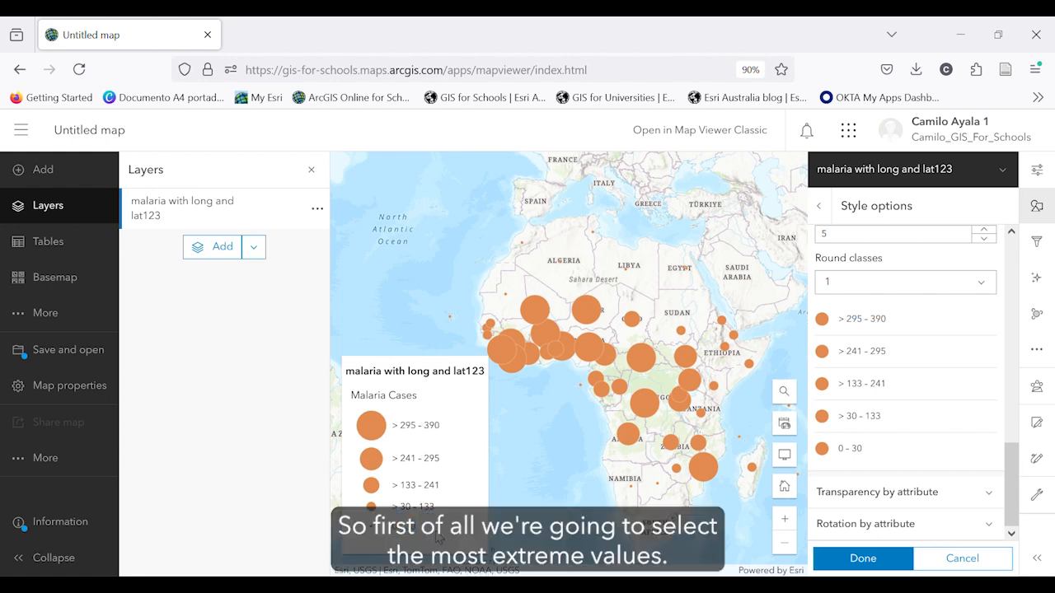
- Change the fill color of the > 295 - 390 class symbol to an intense red (#f71111)
click(823, 319)
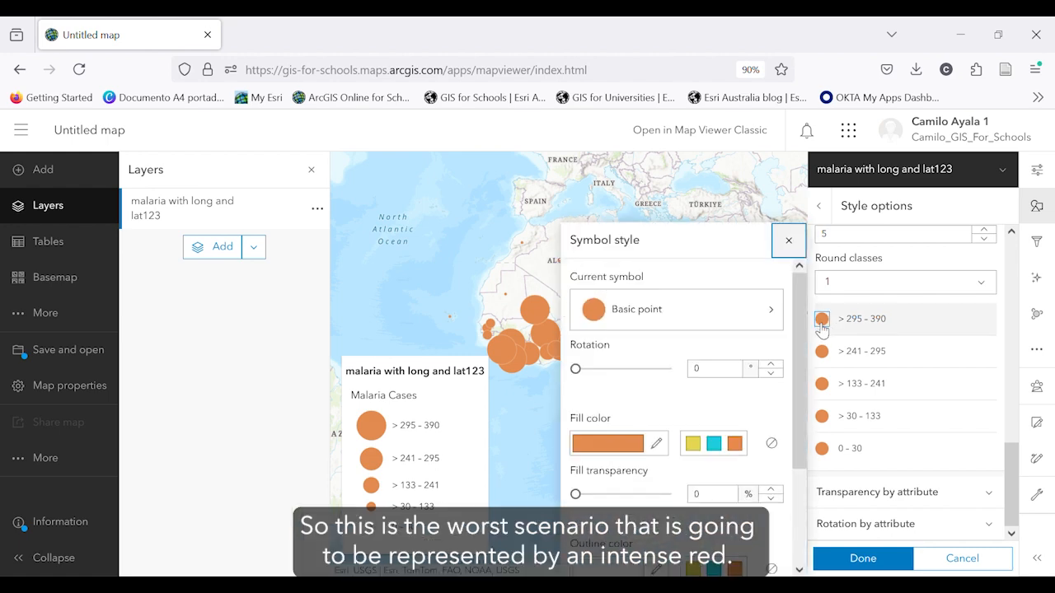
click(627, 443)
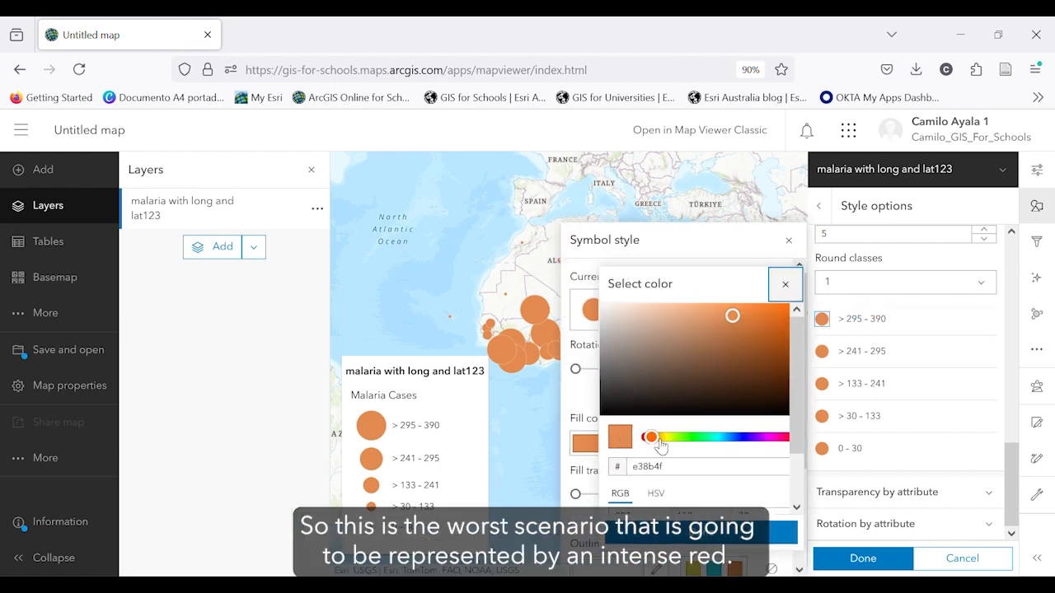
drag(659, 437, 648, 437)
drag(732, 315, 791, 310)
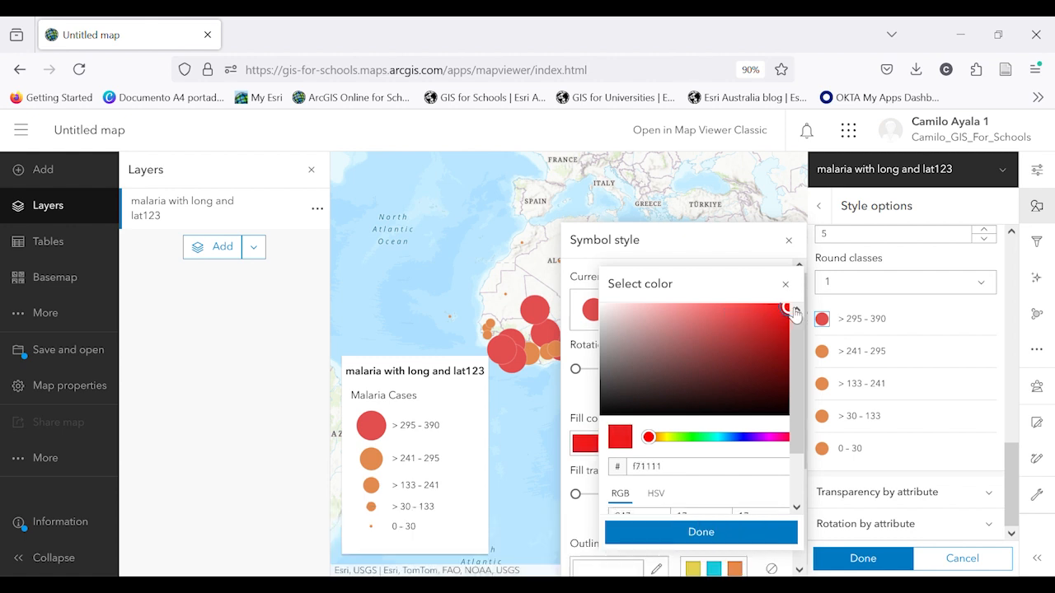
click(717, 534)
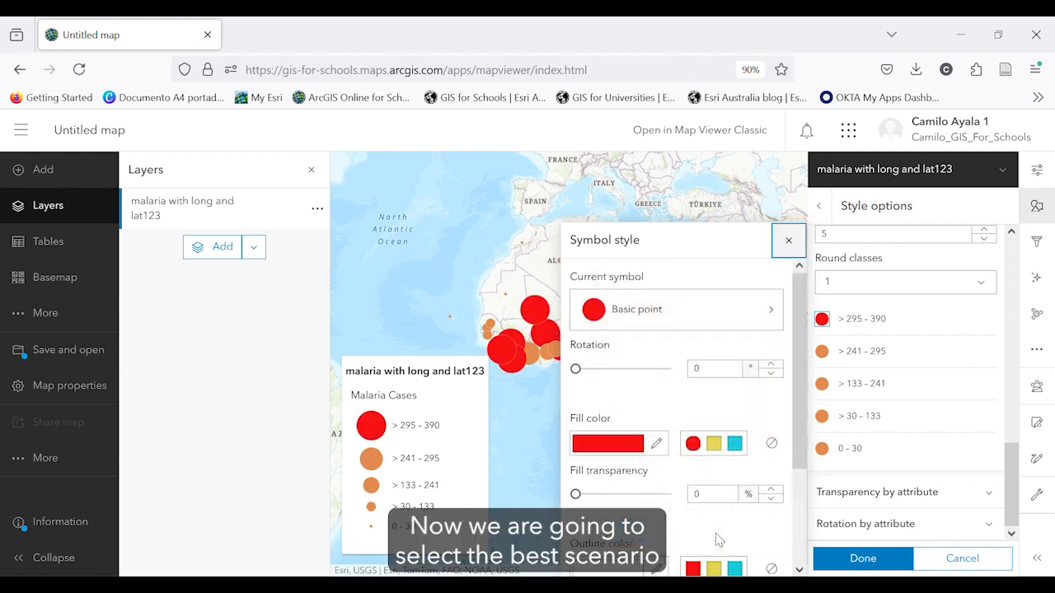
- Change the fill color of the 0 - 30 class symbol to an intense blue
click(823, 449)
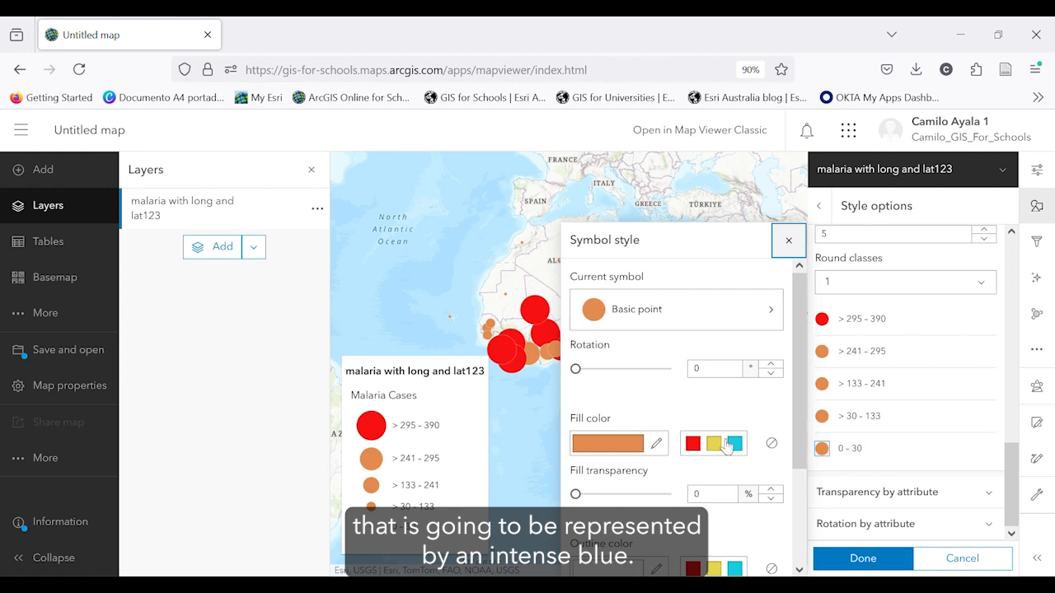
click(657, 444)
drag(664, 448, 747, 446)
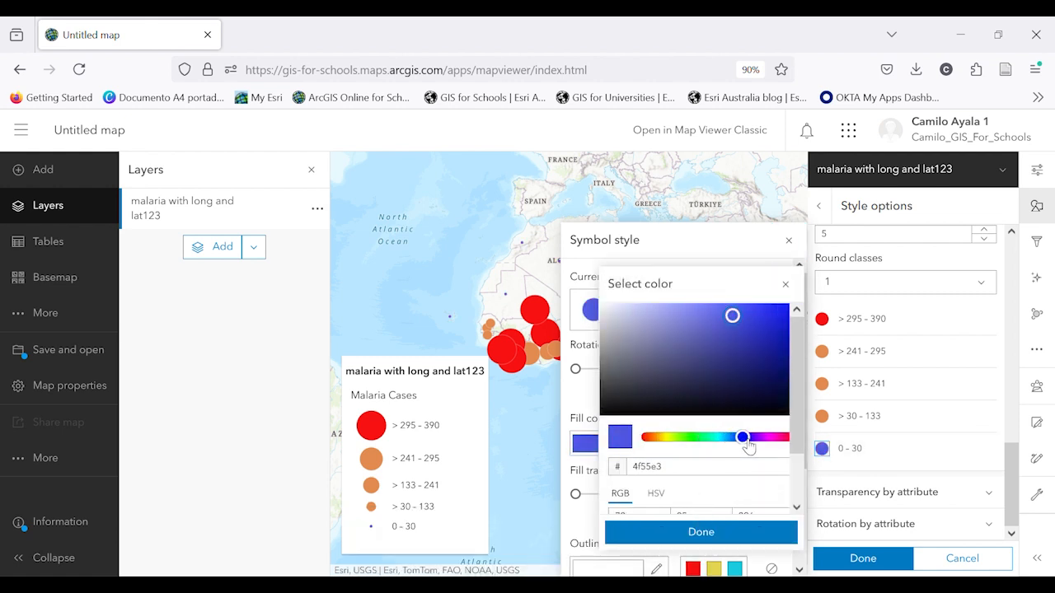
drag(736, 314, 793, 308)
click(724, 532)
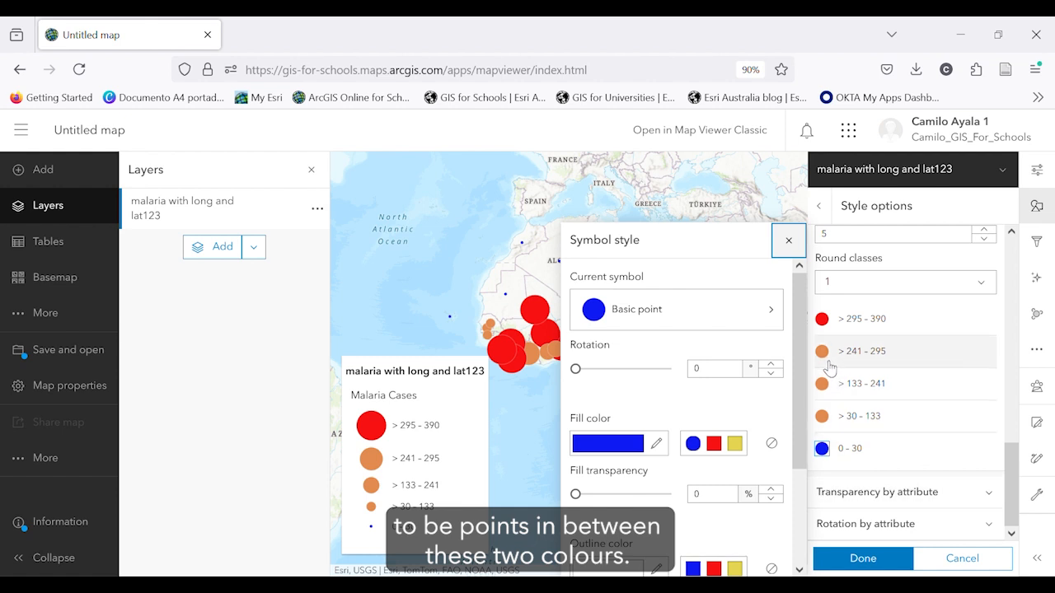
- Change the fill color of the > 30 - 133 class symbol to a lighter blue (#1e87eb)
click(834, 423)
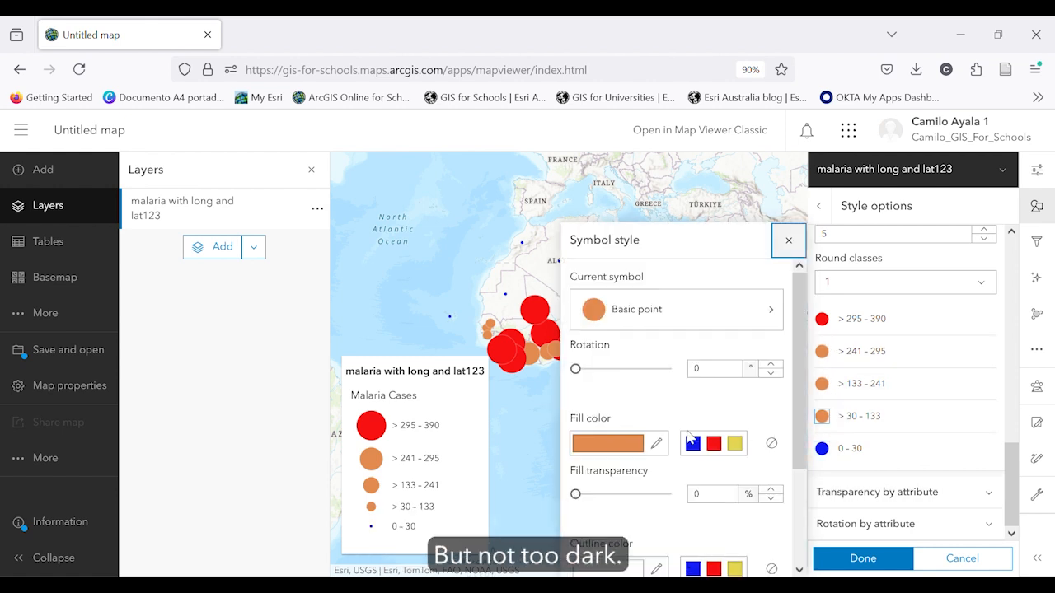
click(618, 450)
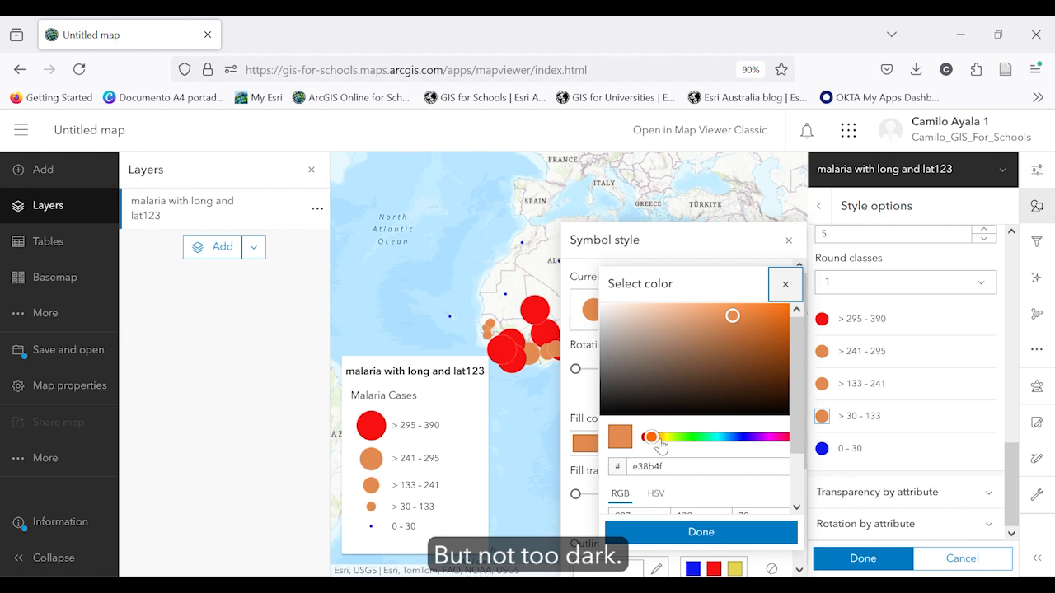
drag(659, 439, 736, 445)
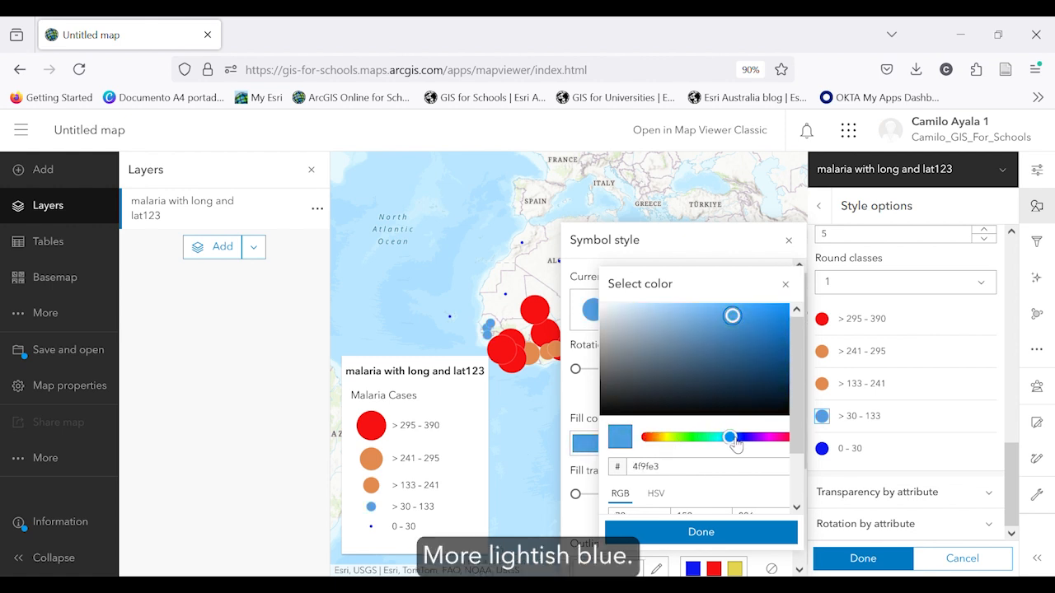
drag(733, 317, 777, 314)
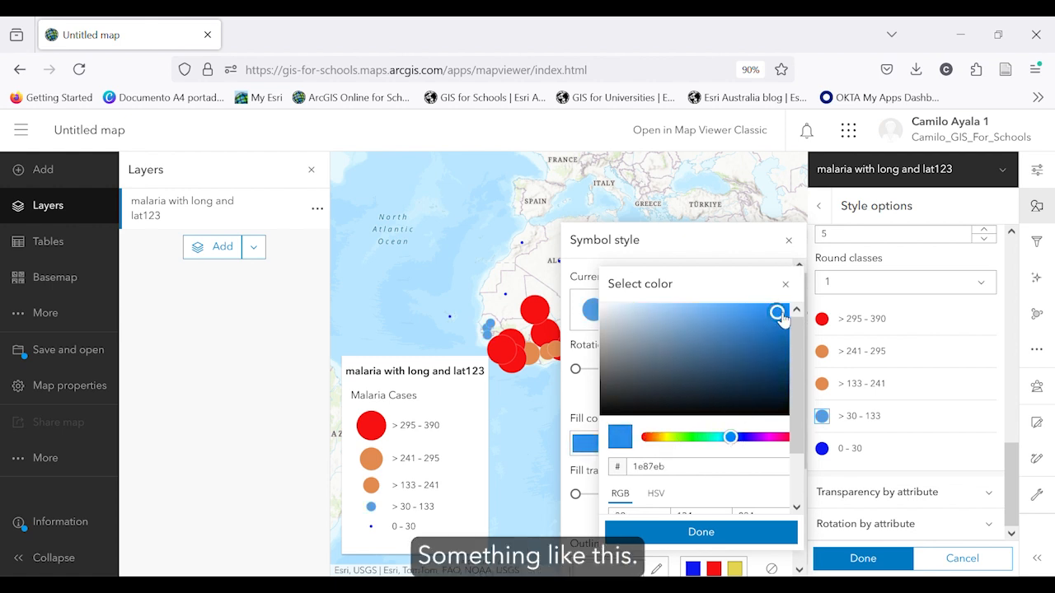
click(703, 533)
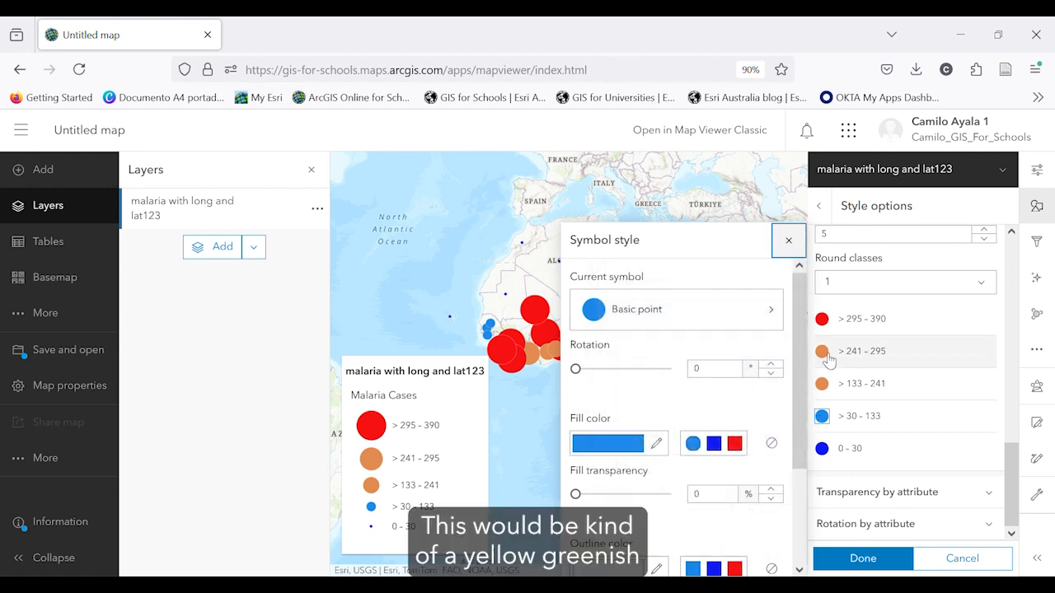
- Change the fill color of the > 133 - 241 class symbol to a bright greenish yellow
click(823, 384)
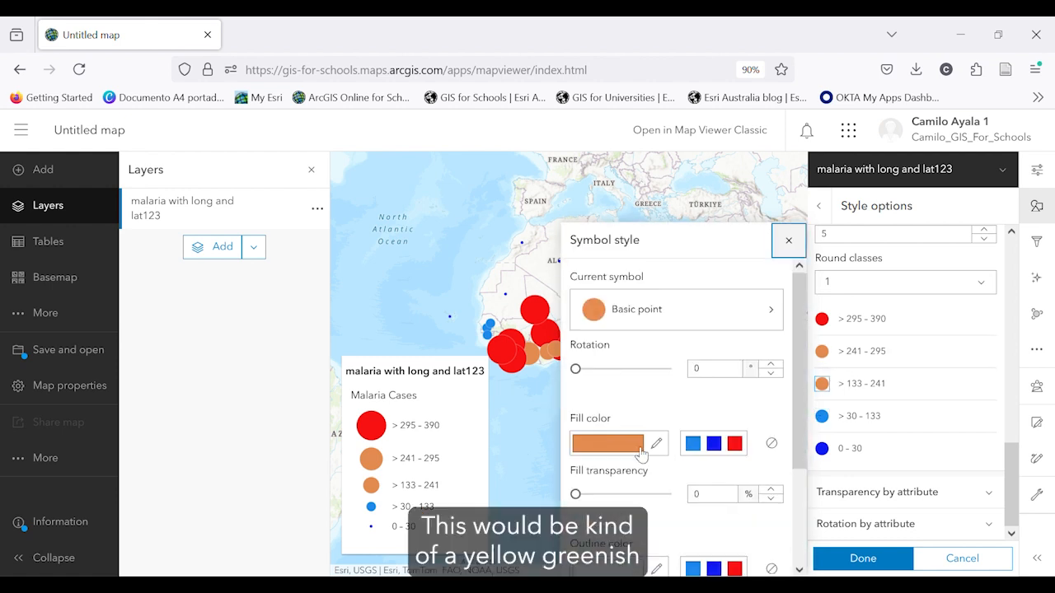
click(642, 450)
mouse_move(660, 441)
mouse_down()
mouse_move(686, 435)
mouse_move(670, 437)
mouse_up()
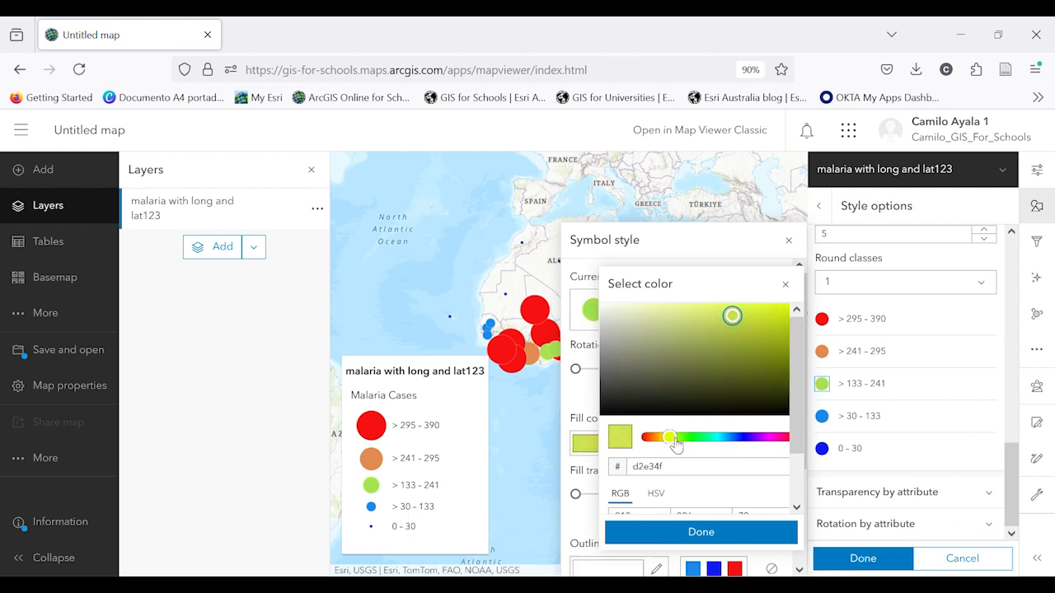
click(736, 311)
drag(752, 320, 787, 313)
drag(681, 445, 668, 439)
click(666, 535)
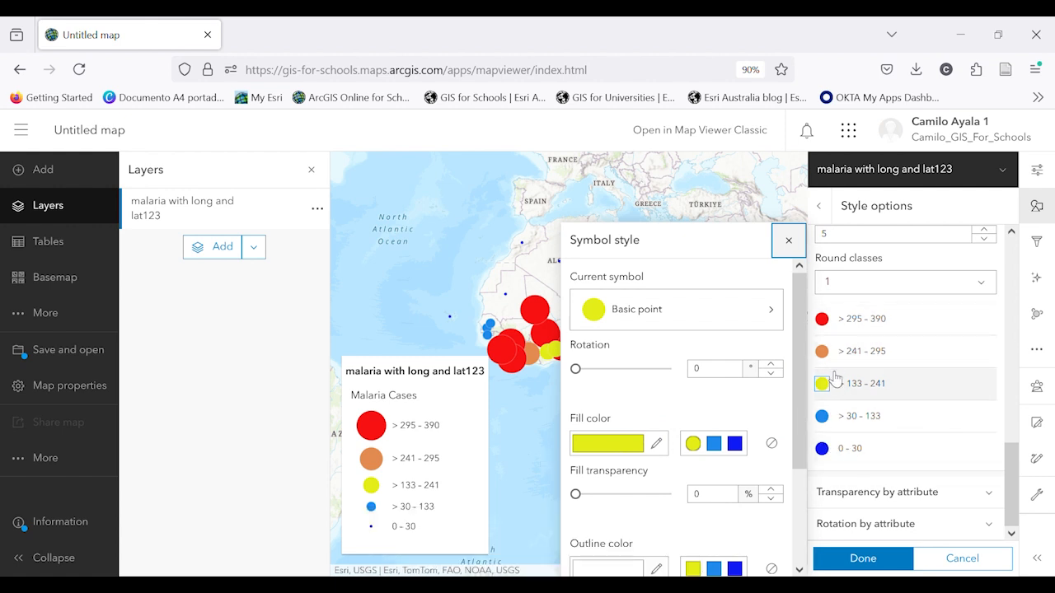
- Apply the style changes to the malaria layer, finish styling, and view the recoloured points across Africa
click(861, 559)
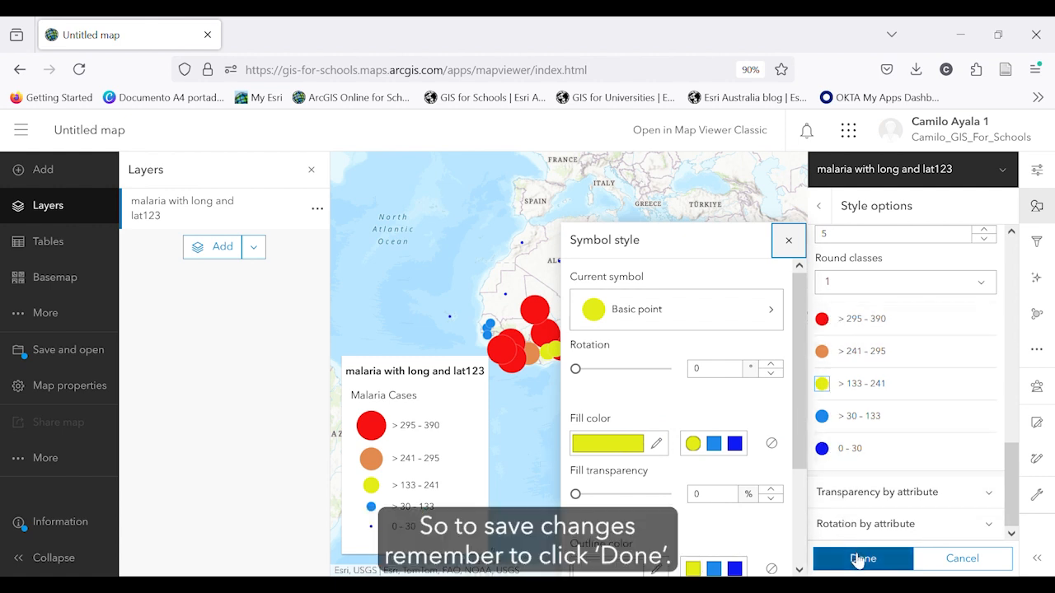
click(861, 559)
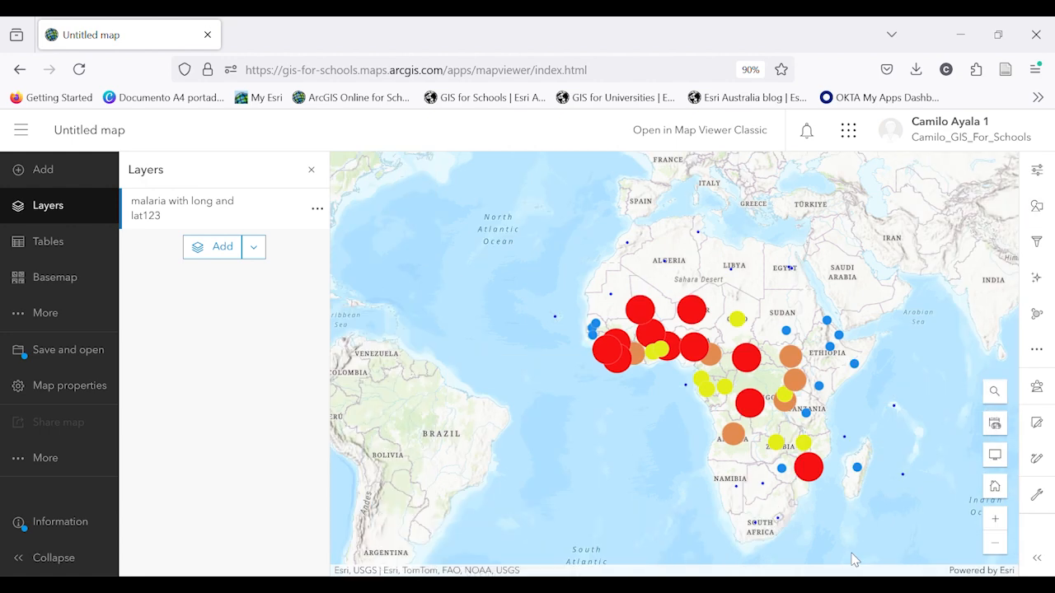
drag(864, 423, 772, 408)
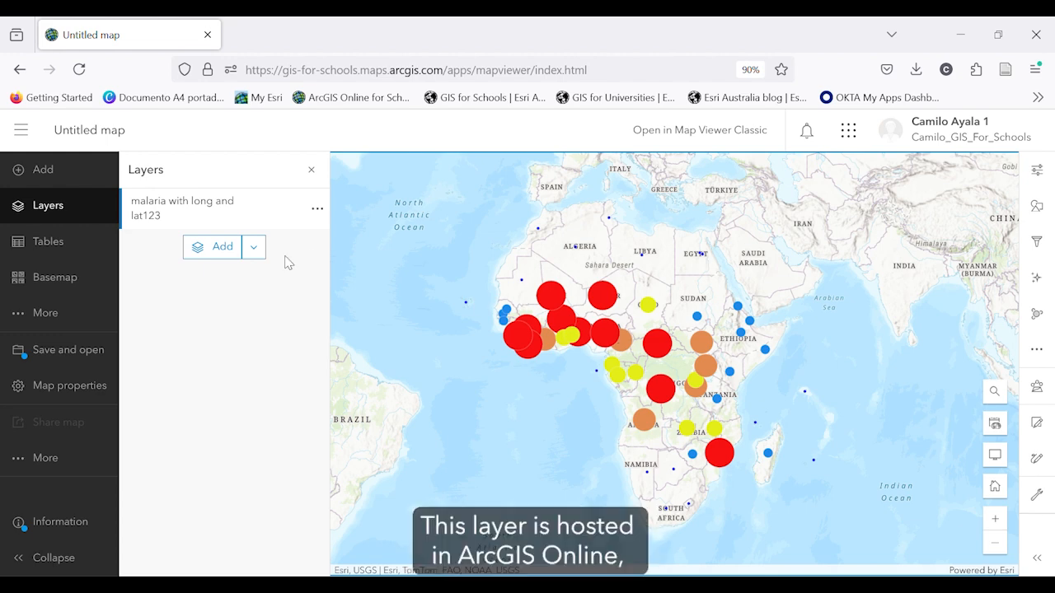
- Browse for layers to add and set the content source to ArcGIS Online
click(260, 257)
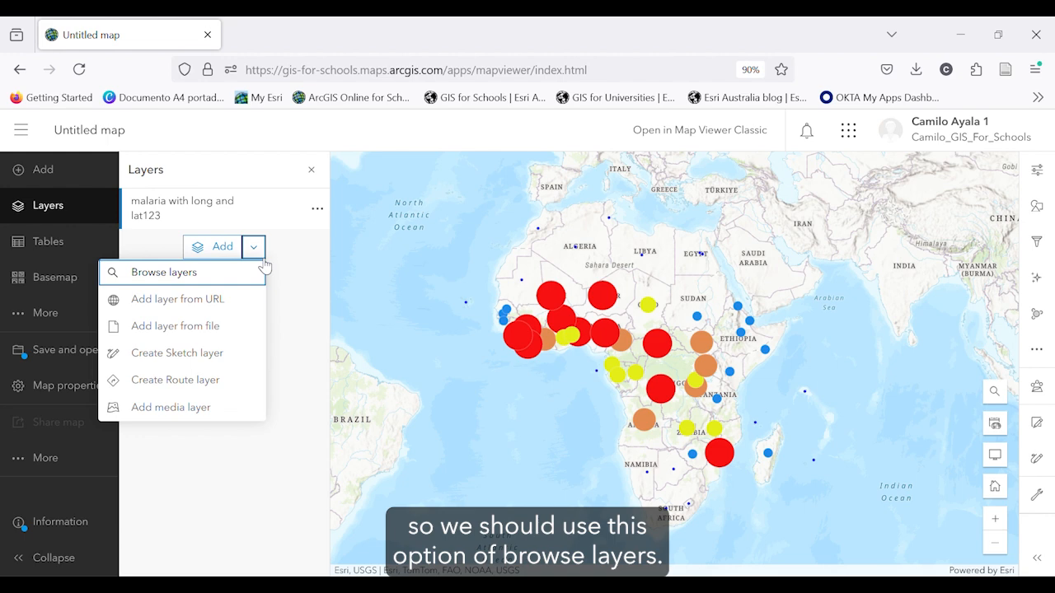
click(175, 277)
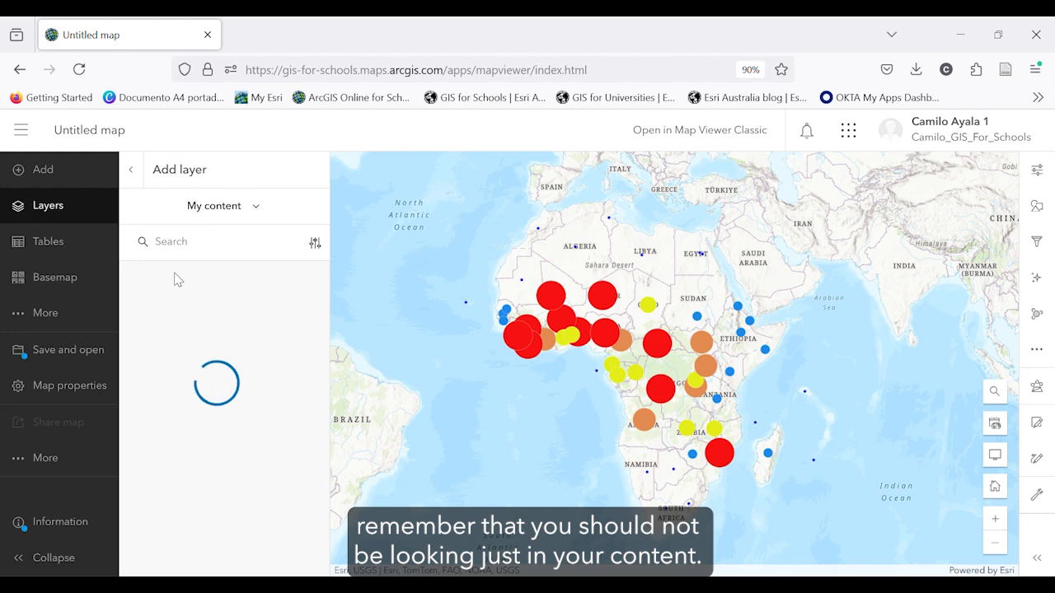
click(221, 211)
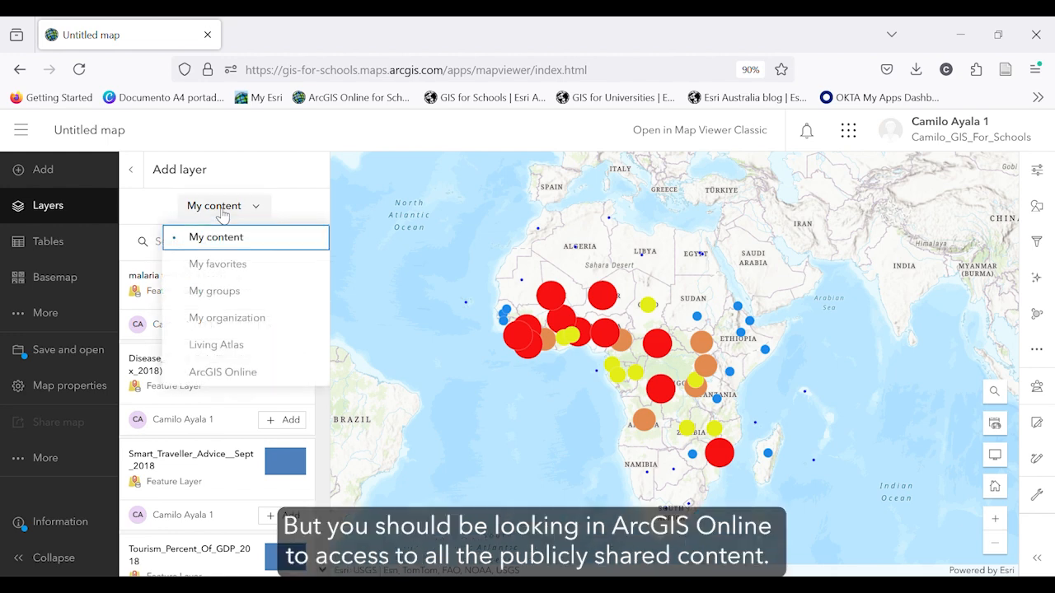
click(249, 374)
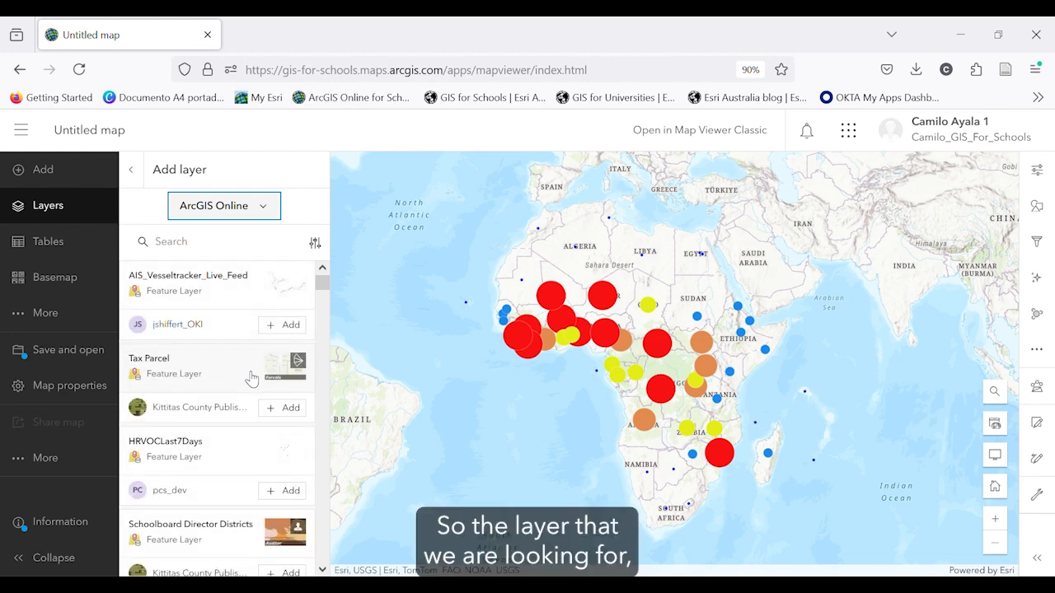
- Search for "Country population" and add the Esri Education layer Country population and population density (1960-2019) to the map
click(188, 251)
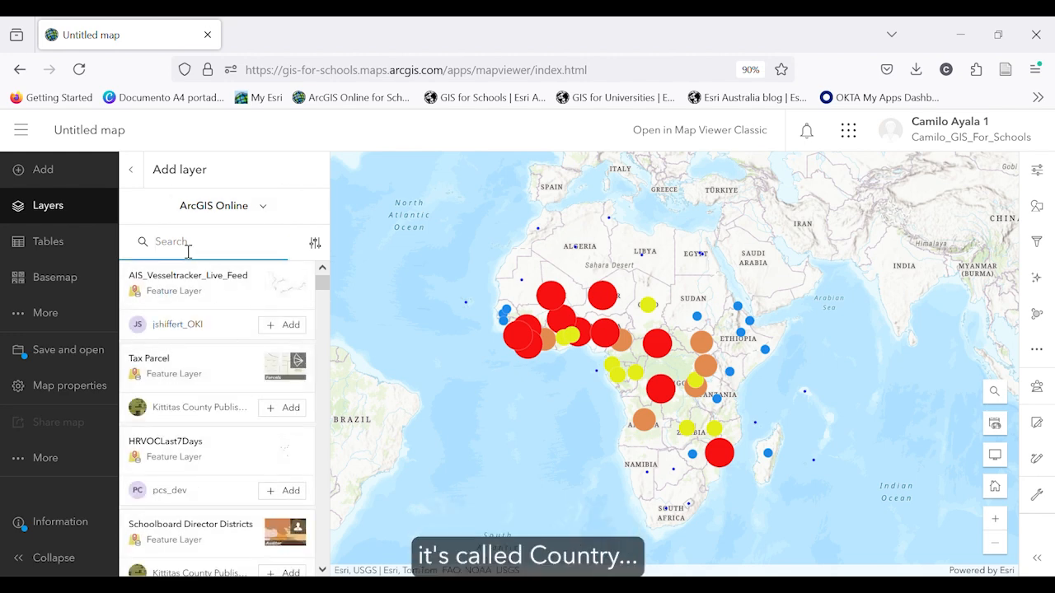
text(C)
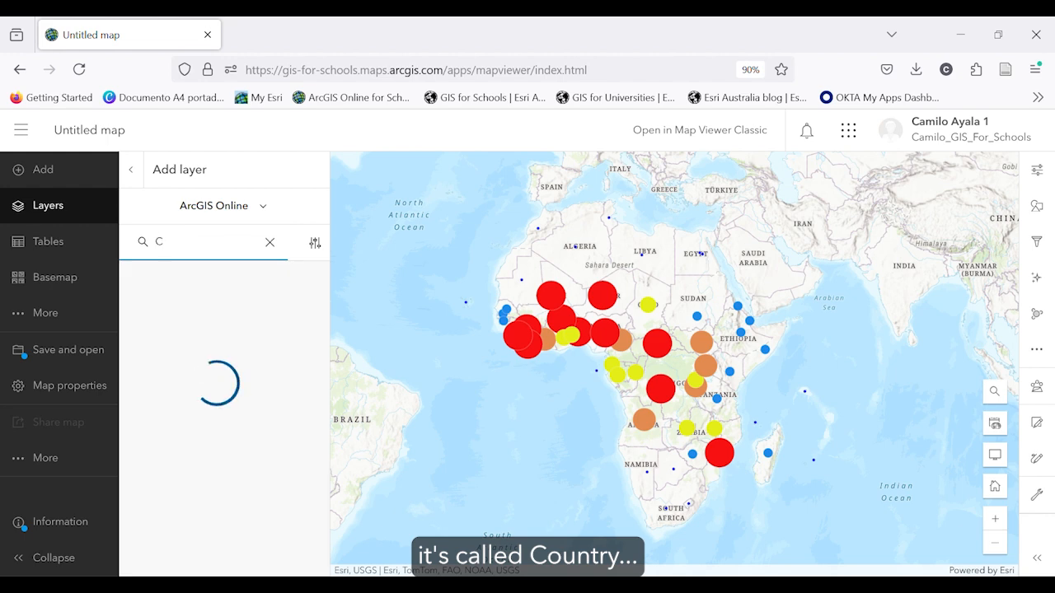
text(ountry)
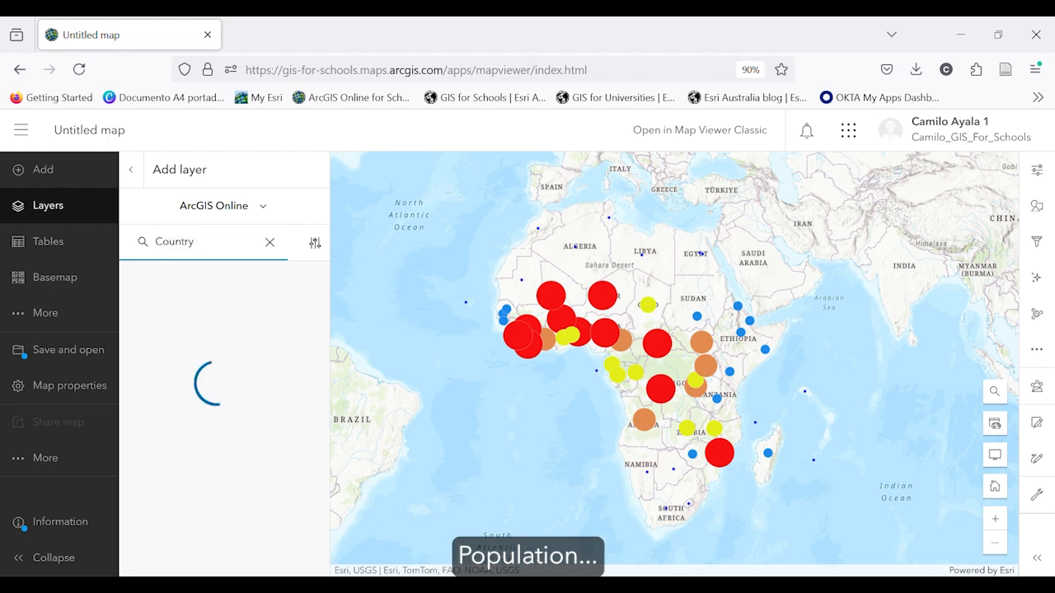
text( population)
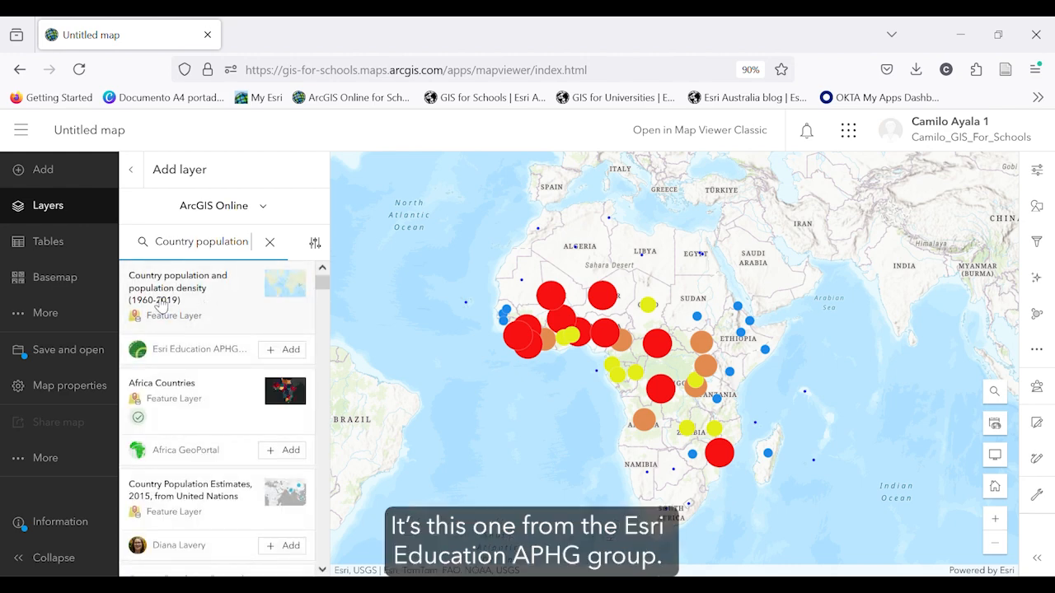
click(281, 351)
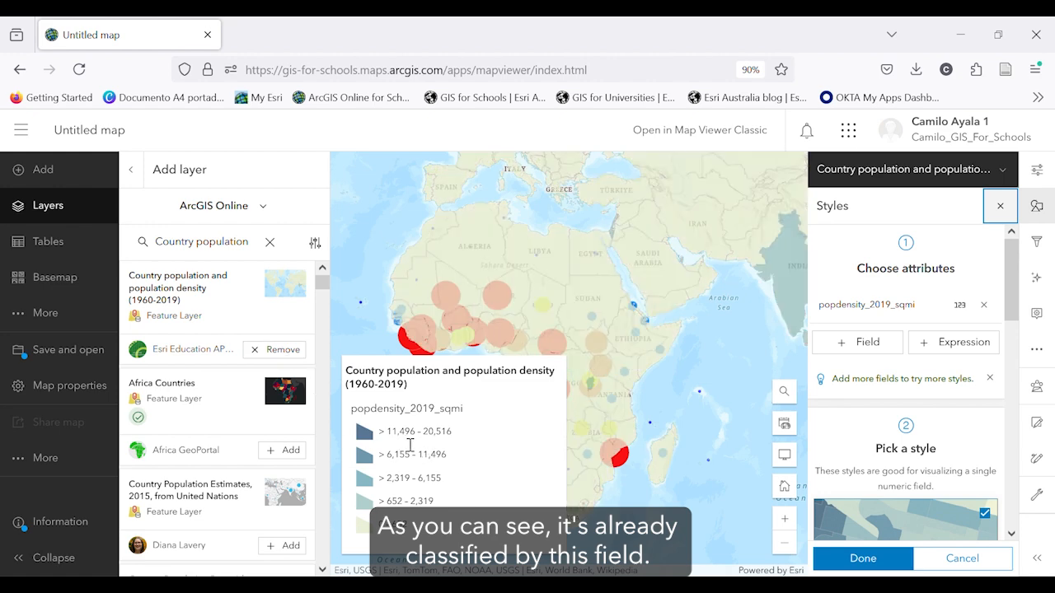
- Check the attribute fields available for styling the country population layer and choose popdensity_2019_sqmi
drag(356, 409, 467, 420)
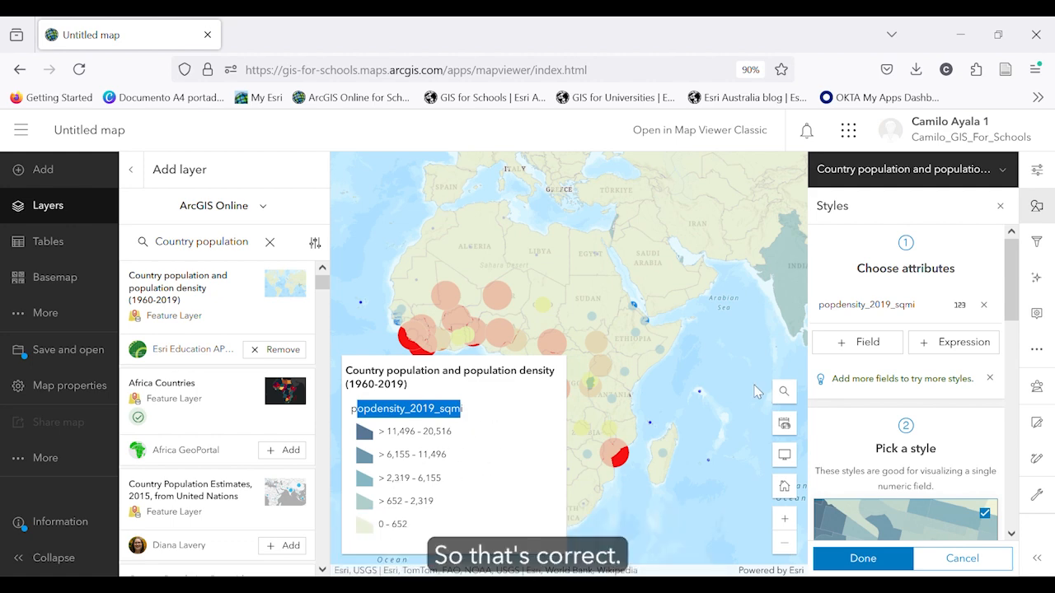
click(872, 305)
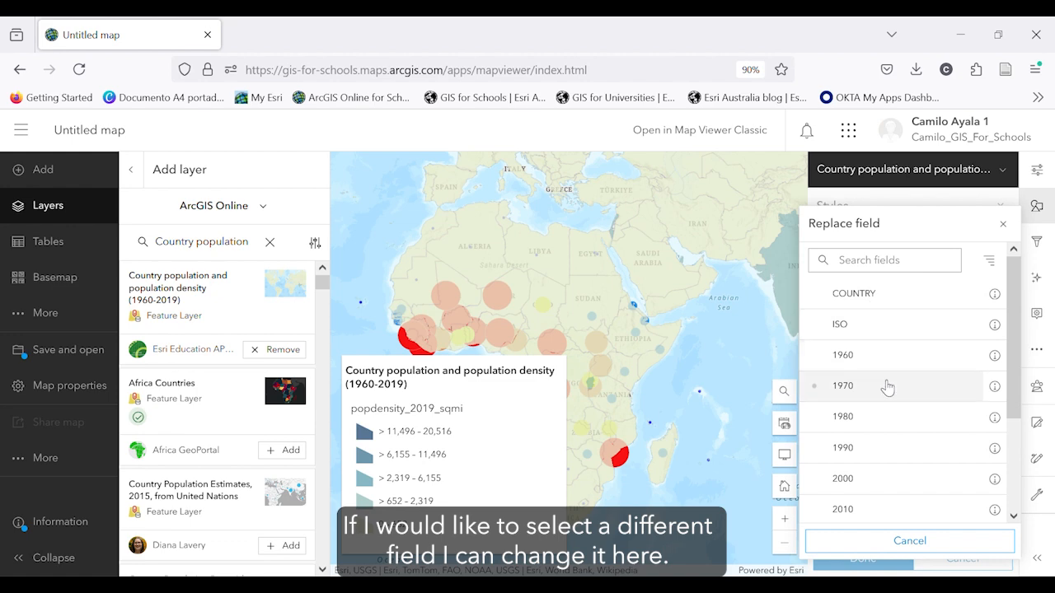
scroll(885, 385, down, 3)
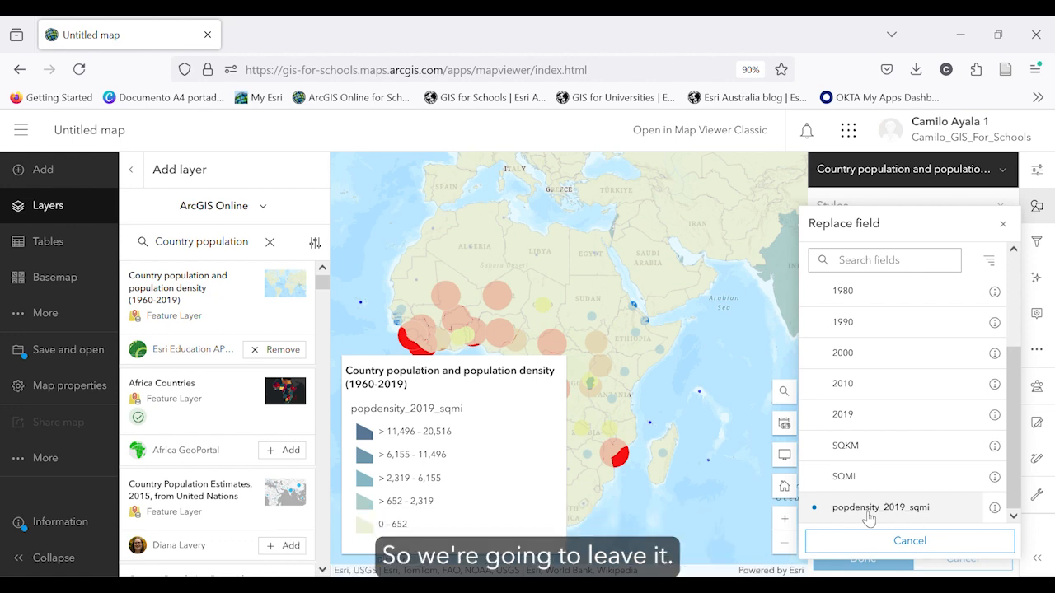
click(867, 515)
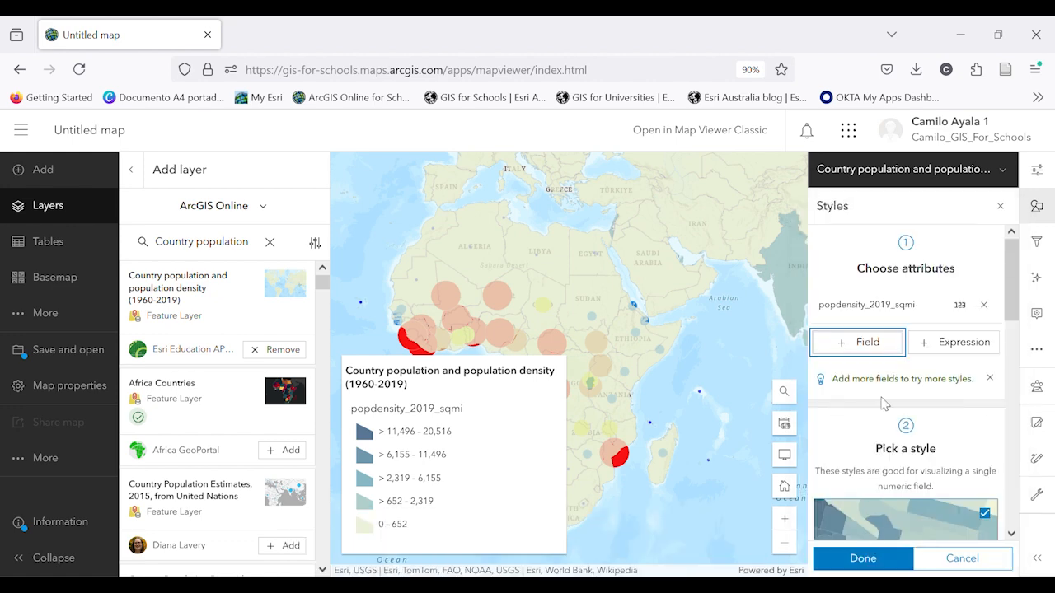
- Look through the styles offered for the population density field and open the options of Counts and Amounts (color)
scroll(883, 402, down, 3)
scroll(887, 404, down, 2)
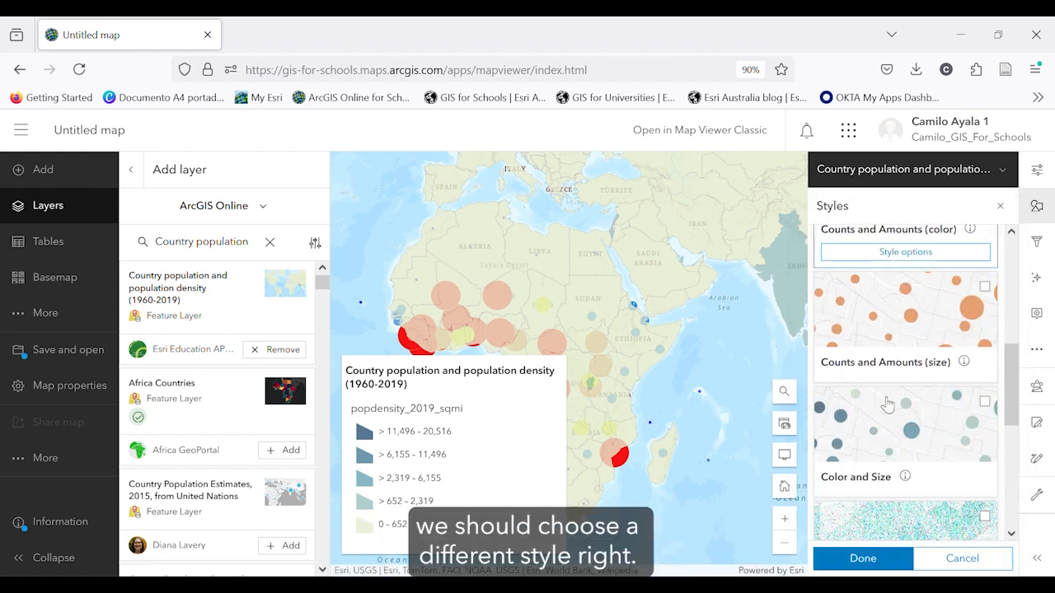
scroll(888, 404, up, 2)
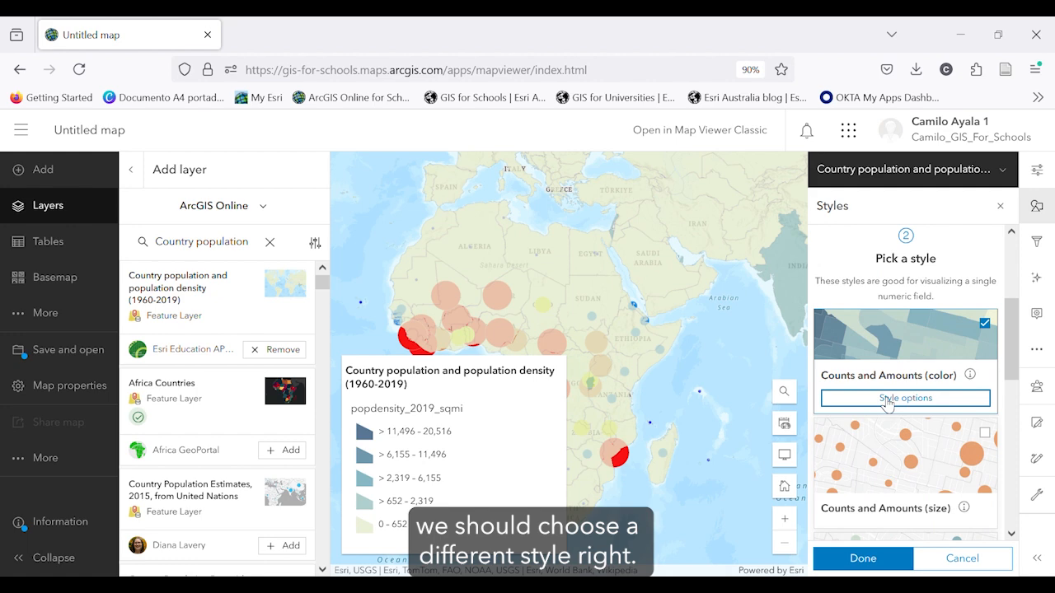
scroll(902, 363, down, 1)
scroll(878, 388, up, 2)
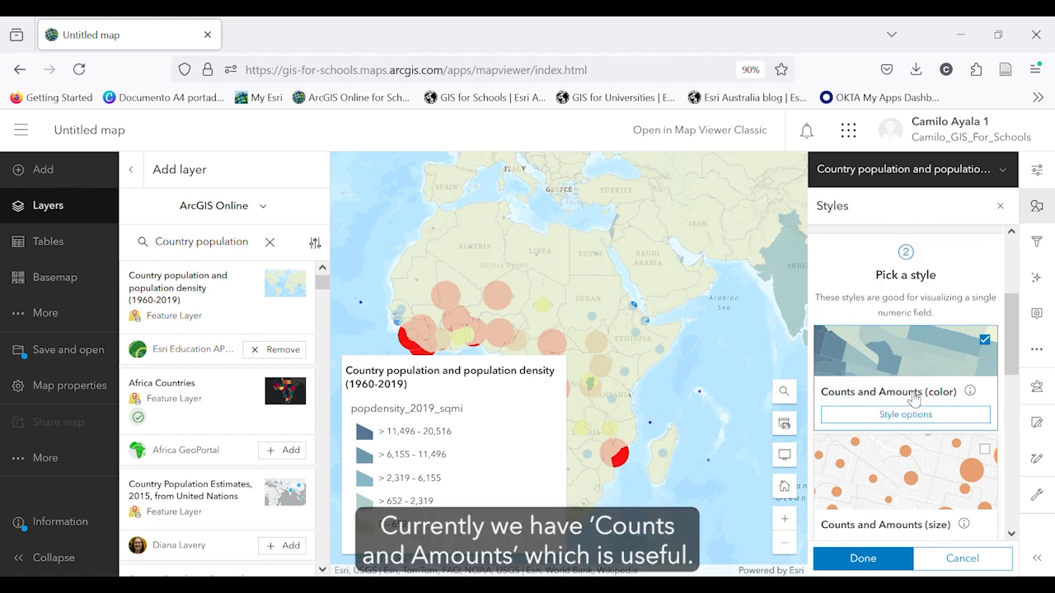
click(860, 415)
- Review the population density layer's classification method, number of classes and class ranges against the African countries, and finish styling
scroll(859, 416, down, 3)
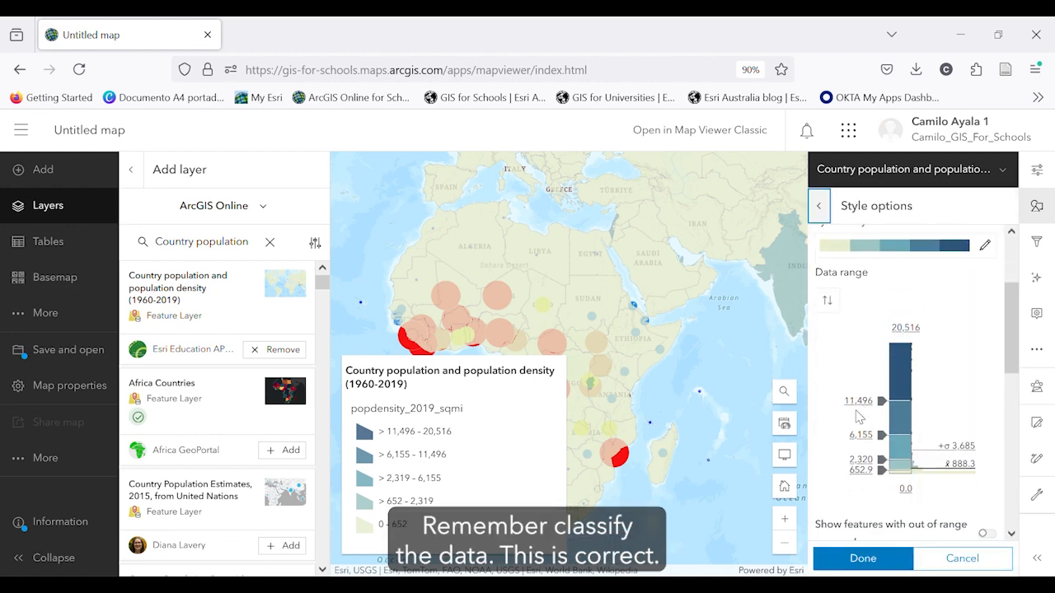
scroll(860, 415, down, 1)
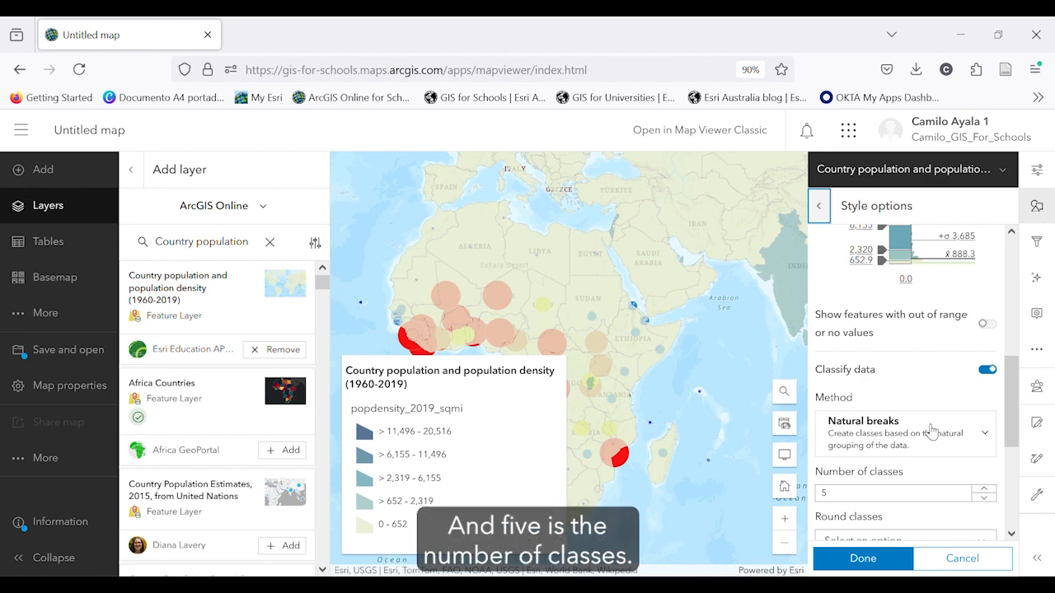
scroll(930, 431, down, 3)
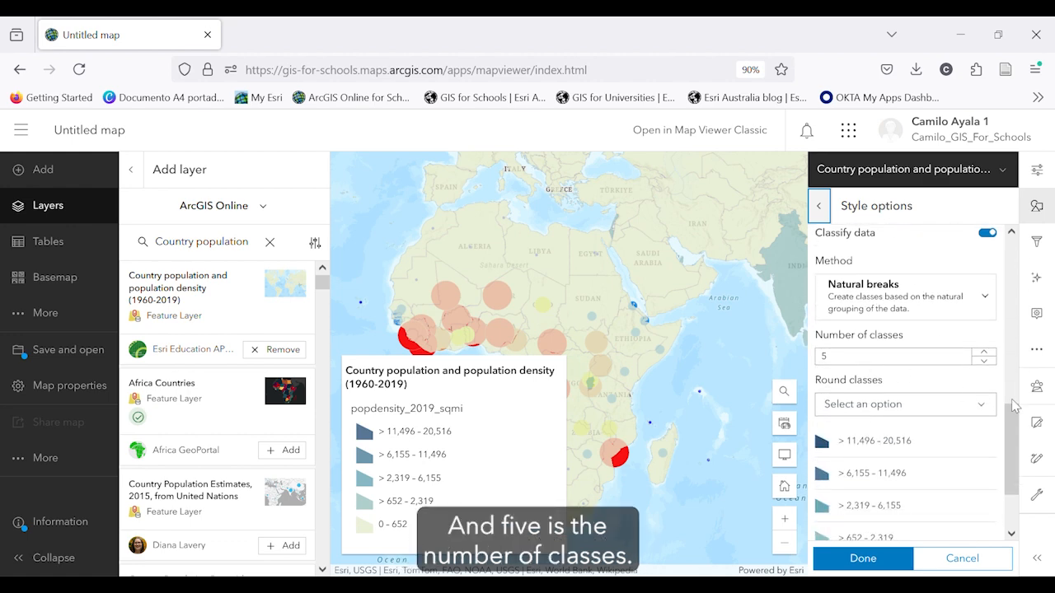
scroll(864, 365, down, 1)
scroll(933, 461, down, 1)
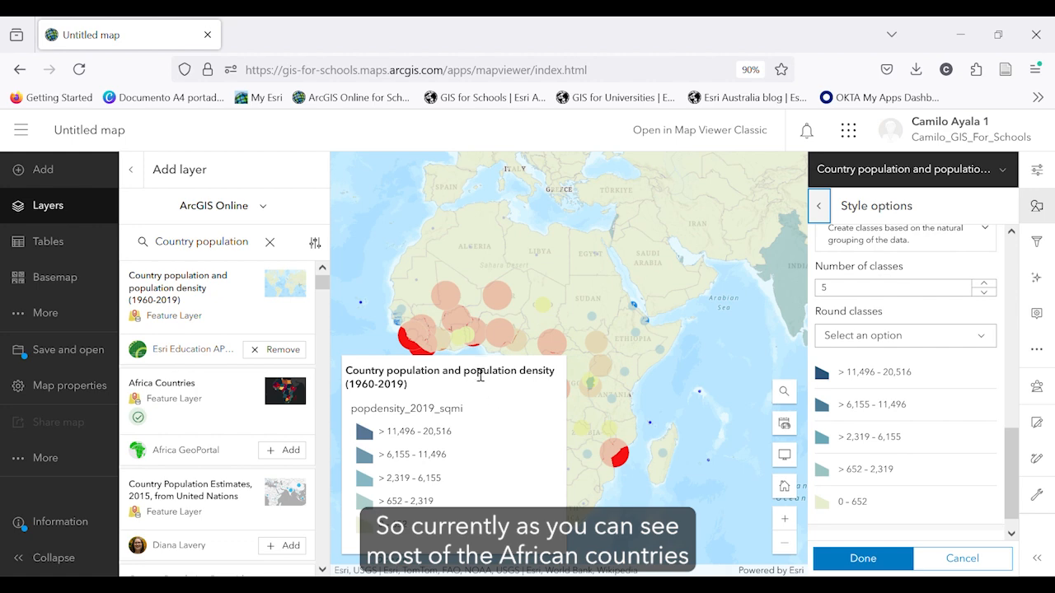
drag(655, 376, 719, 366)
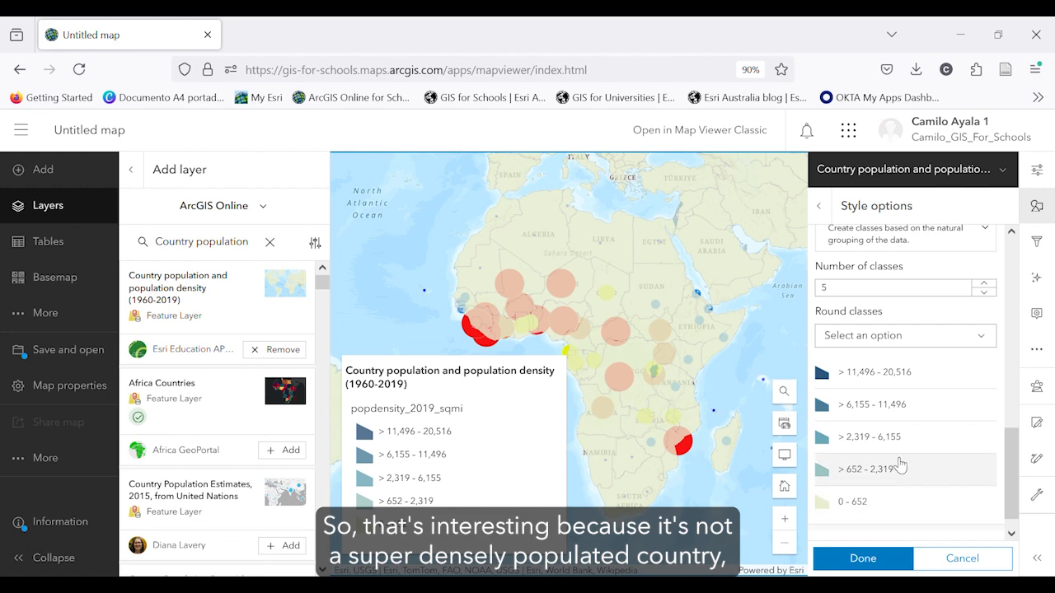
scroll(902, 462, down, 1)
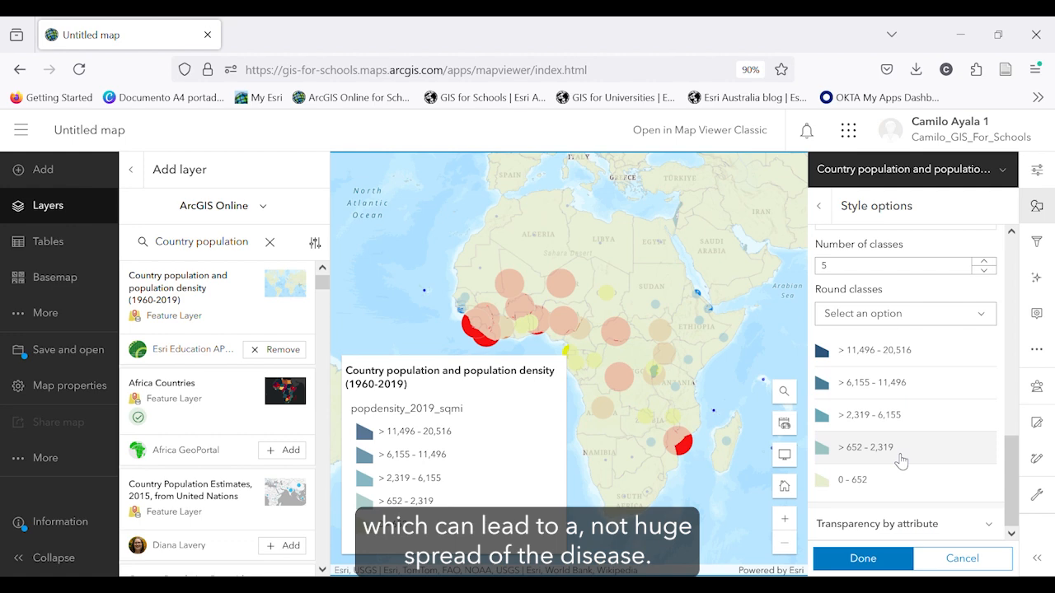
click(863, 559)
click(863, 559)
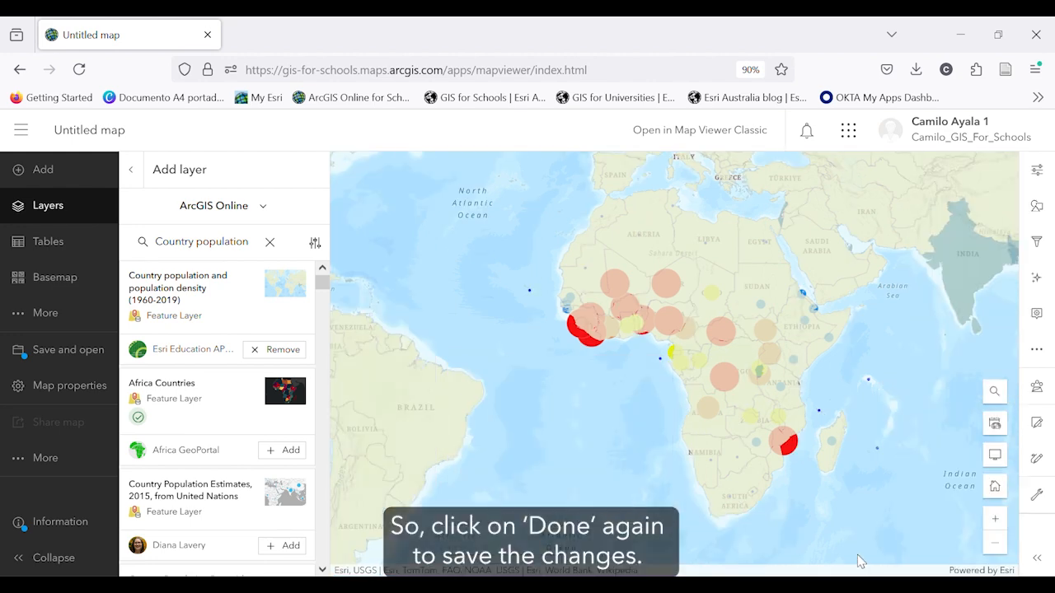
- Return to the map's layer list and move the malaria layer above the country population density layer
drag(717, 344, 683, 400)
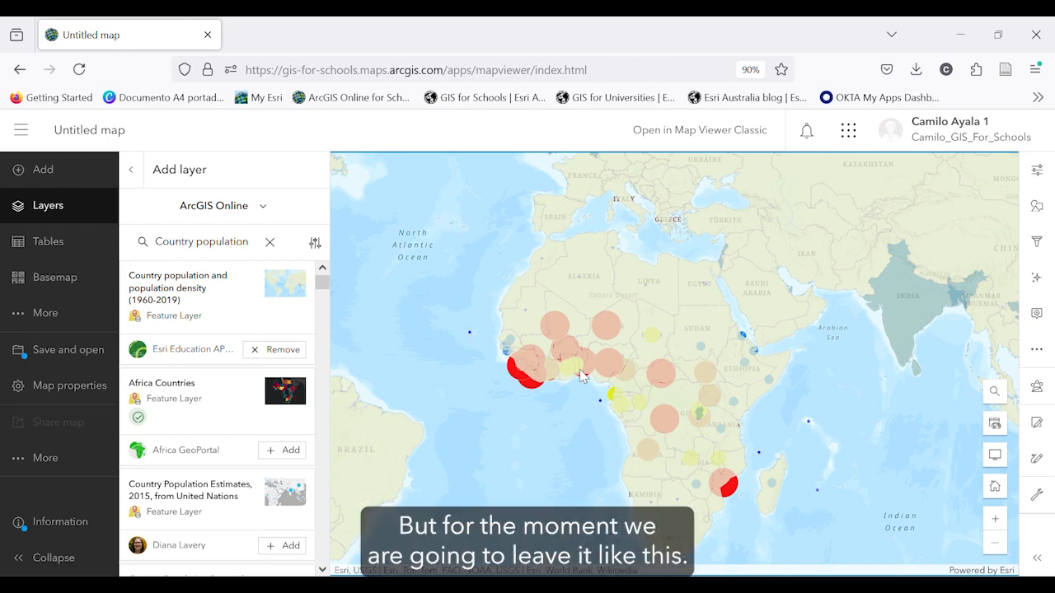
click(275, 247)
click(140, 179)
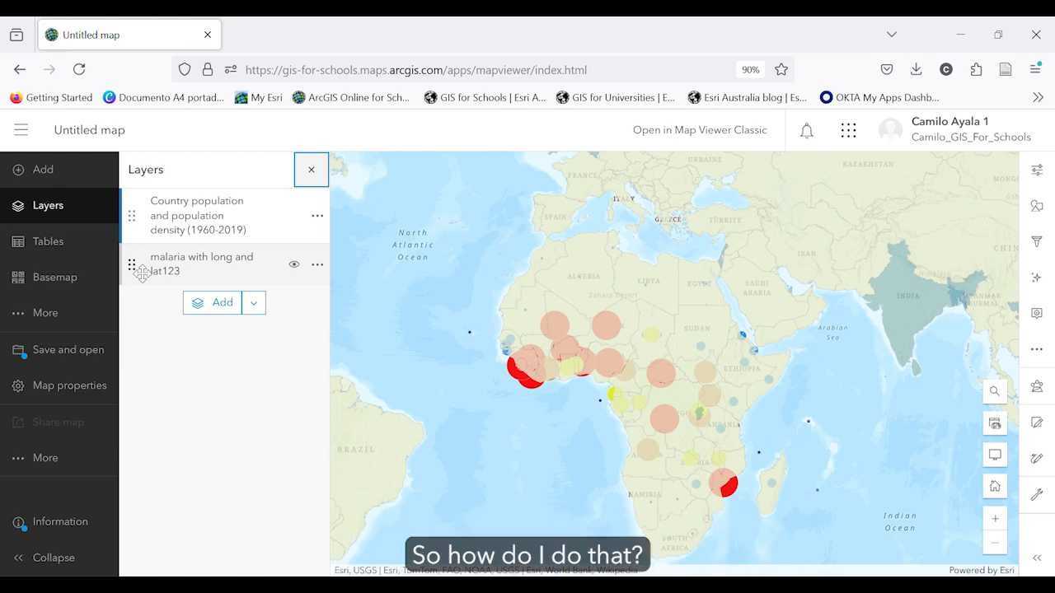
click(142, 273)
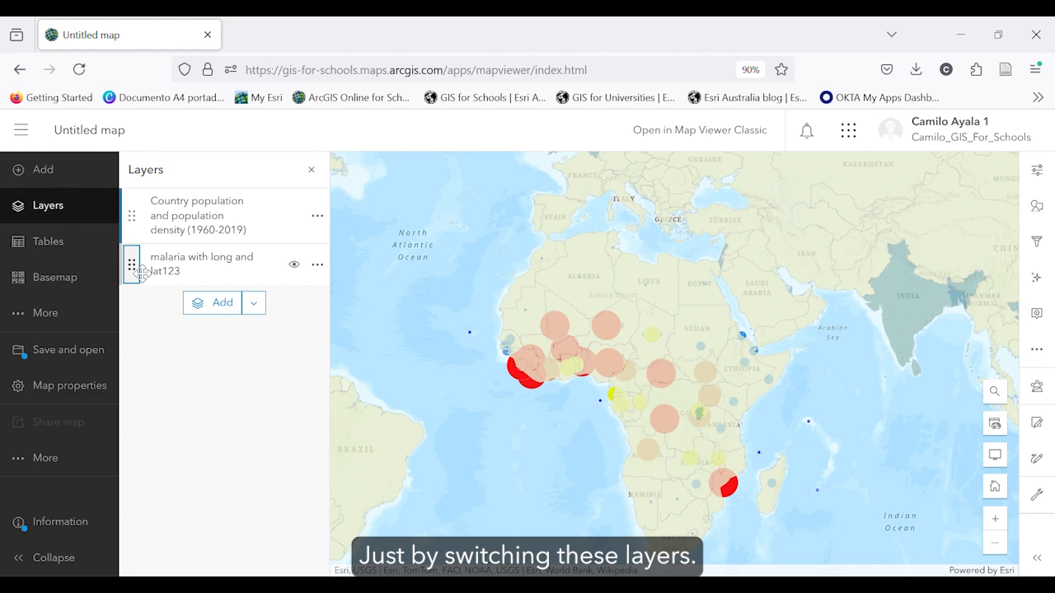
drag(142, 273, 141, 213)
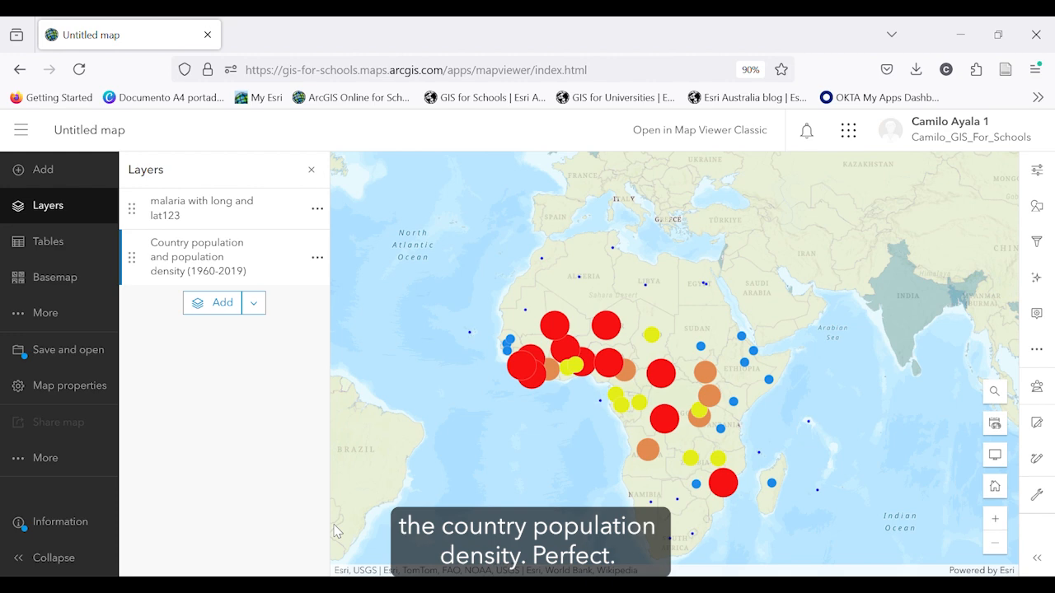
- Start saving the map as a new item and select the Malaria folder as its location
mouse_move(709, 495)
mouse_down()
mouse_move(714, 471)
mouse_move(703, 478)
mouse_up()
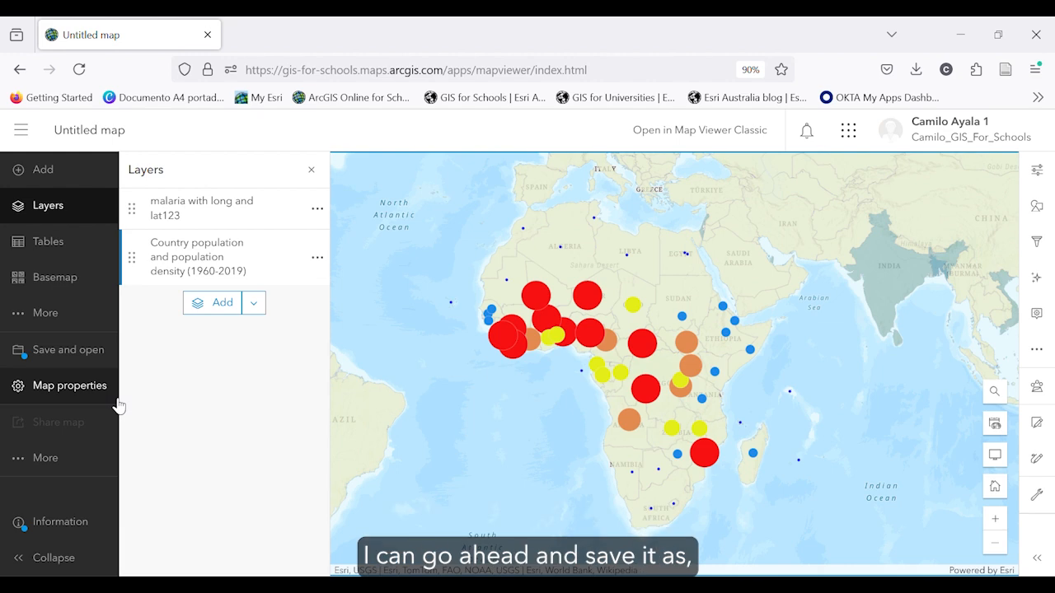
click(64, 361)
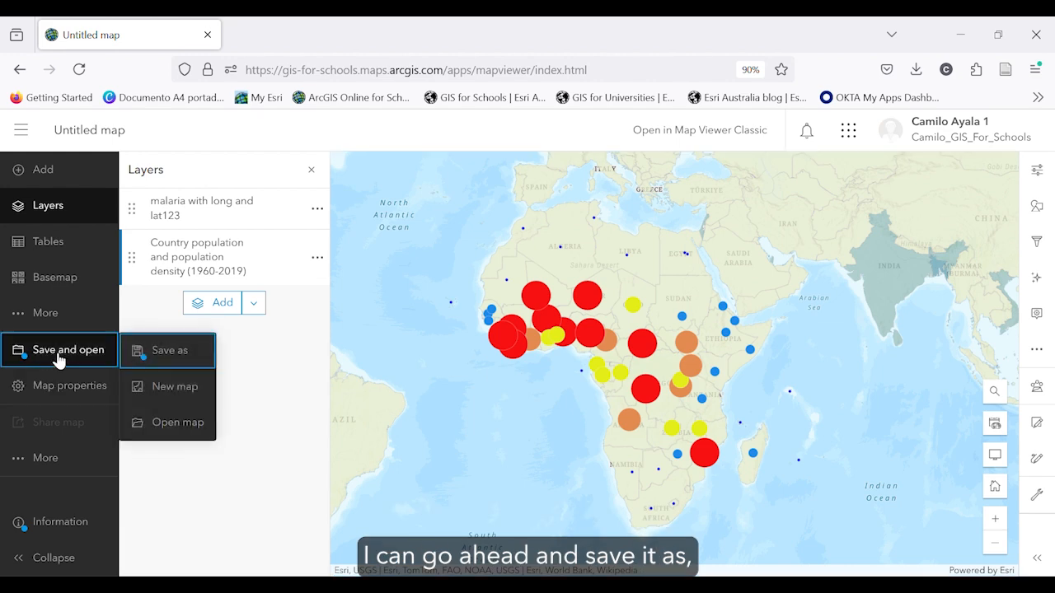
click(141, 350)
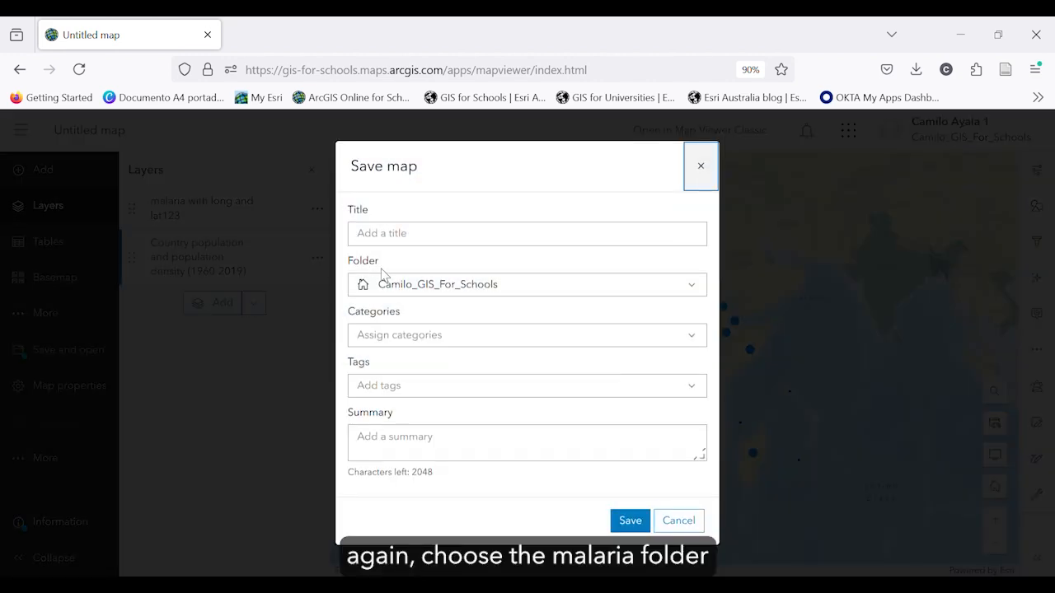
click(395, 289)
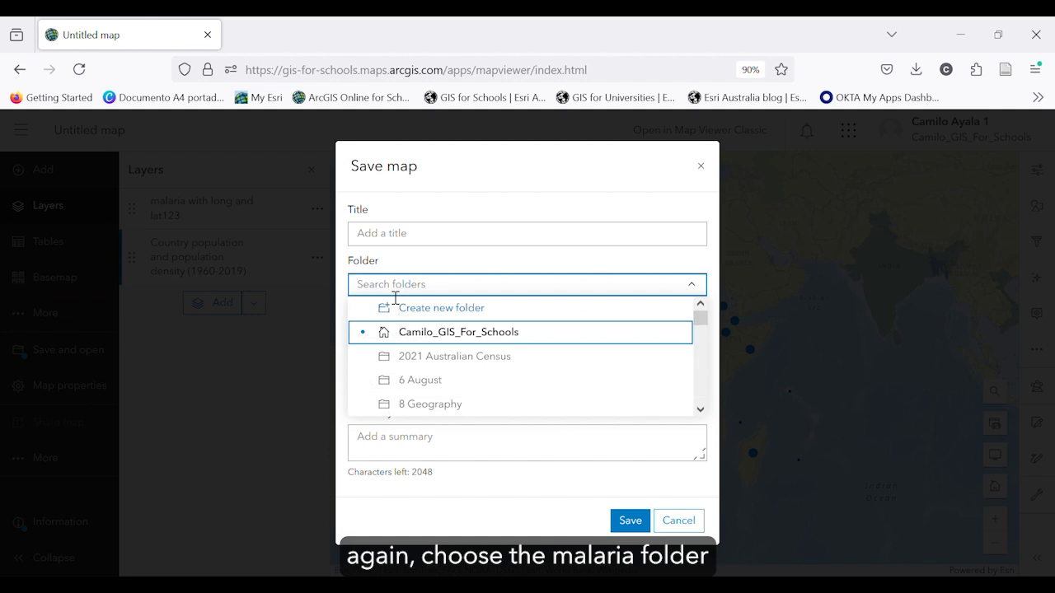
text(Mal)
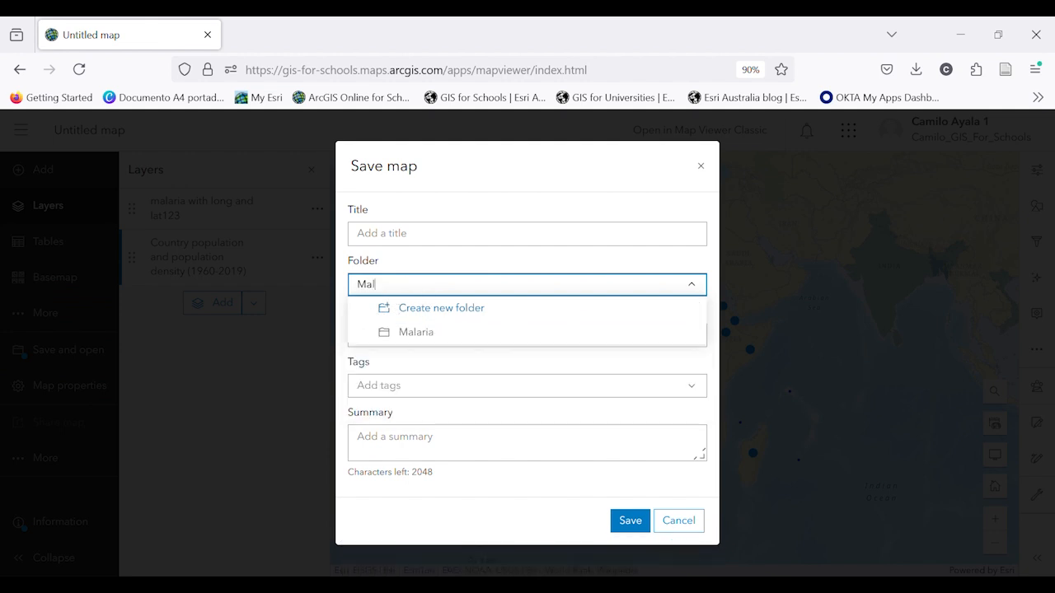
click(427, 332)
- Title the map "Malaria Map", save it, and dismiss the save notification
click(404, 244)
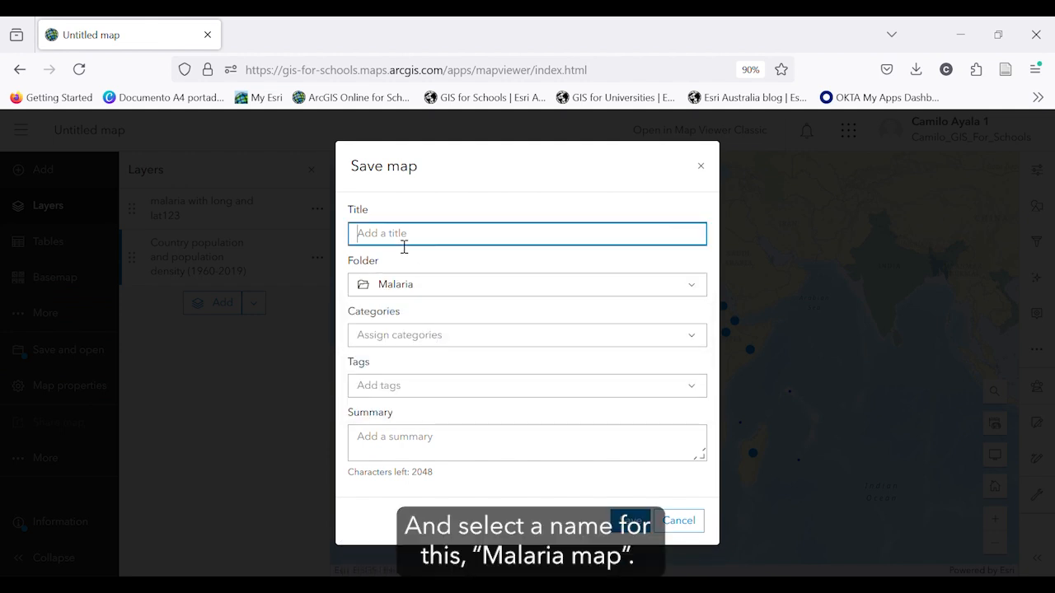
text(Malari)
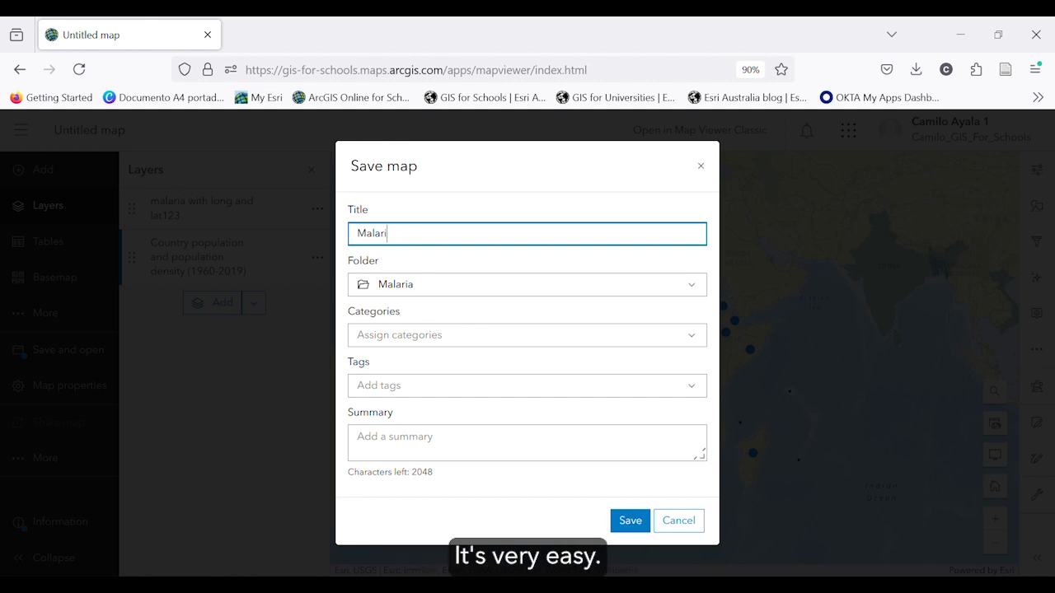
text(a Map)
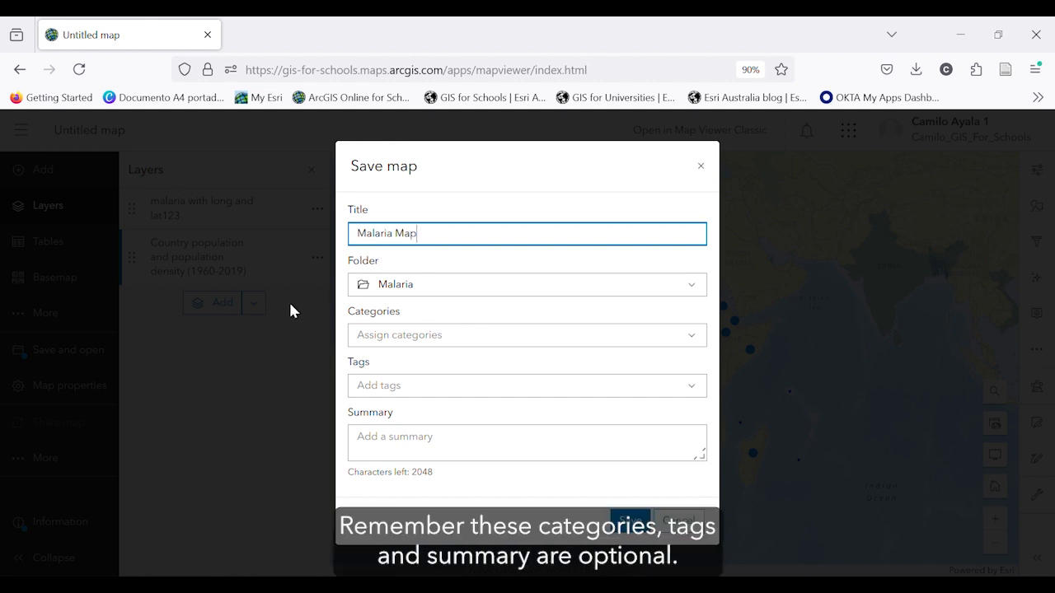
click(394, 326)
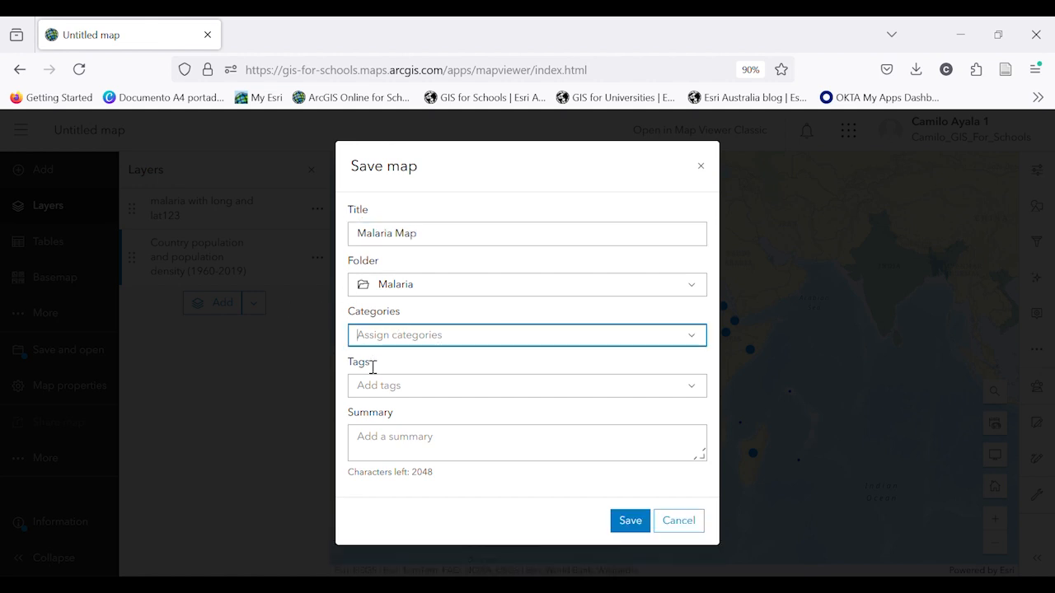
click(372, 368)
click(383, 416)
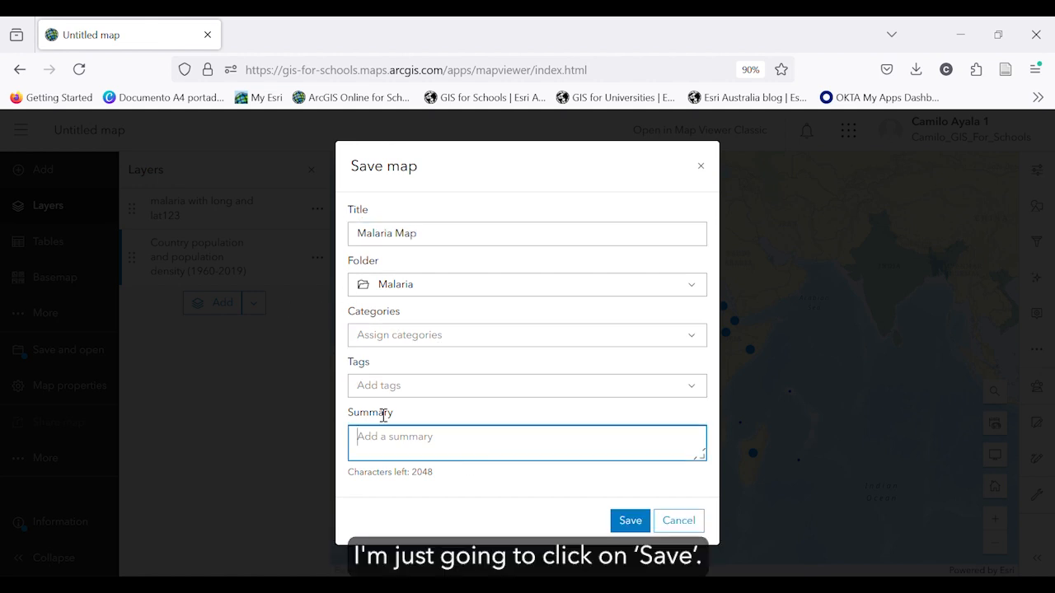
click(624, 520)
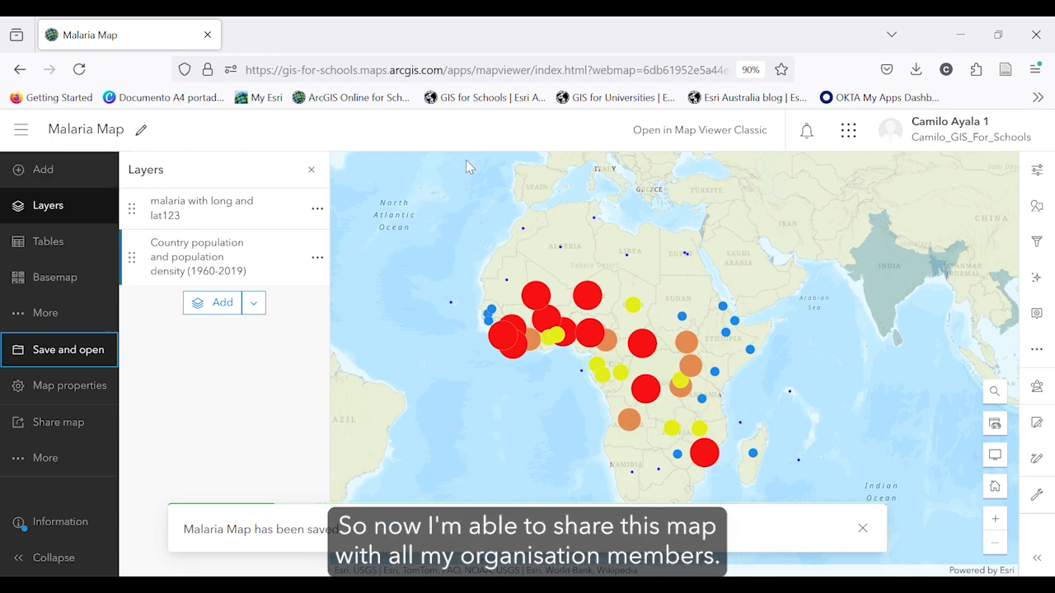
click(862, 529)
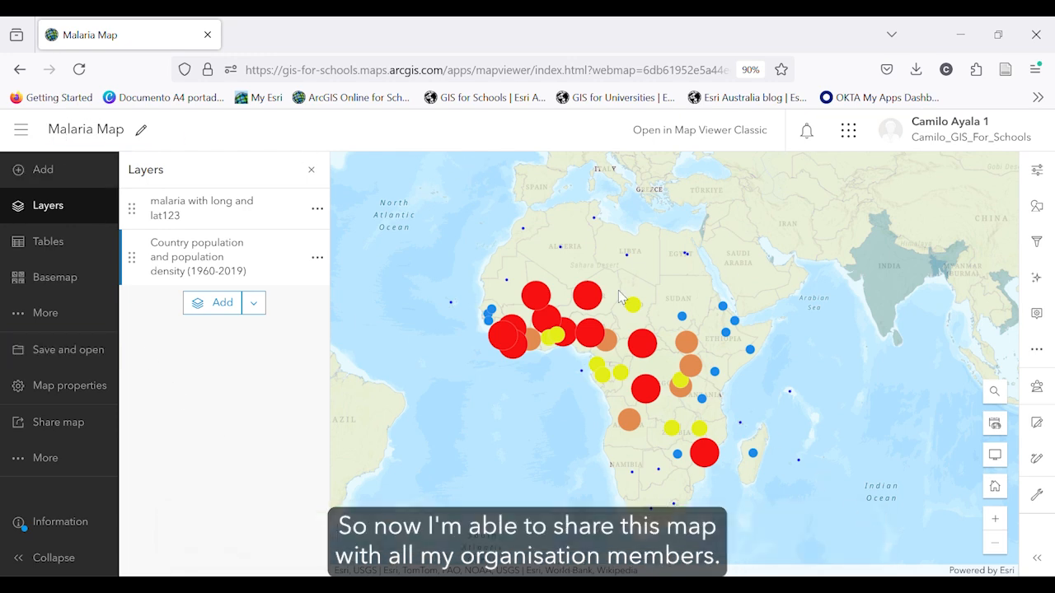